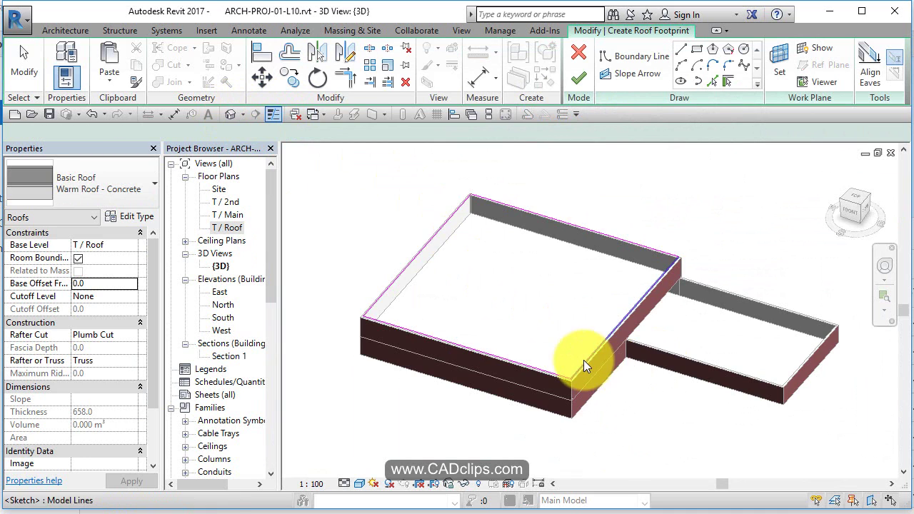
Step: Finish the roof footprint sketch over the two-storey block to create the Warm Roof - Concrete roof
scroll(663, 368, "up", 4)
scroll(663, 368, "down", 4)
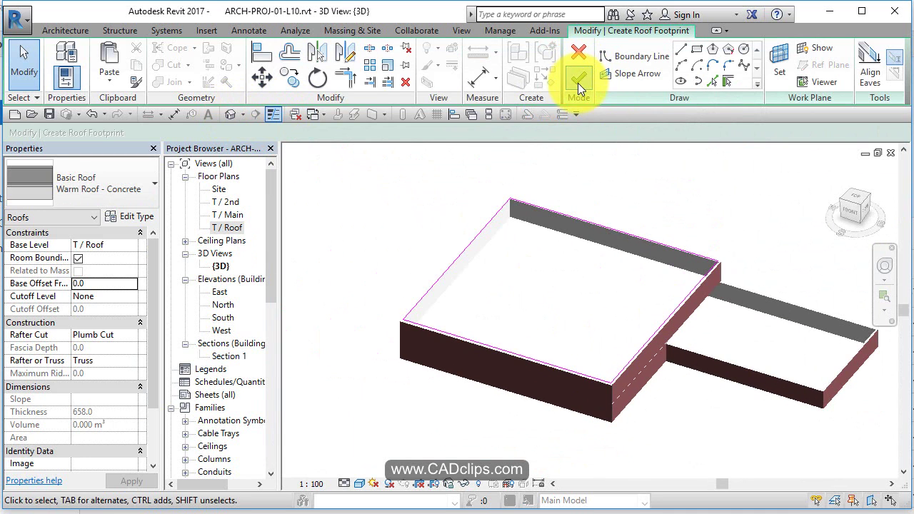
left_click(579, 80)
left_click(651, 187)
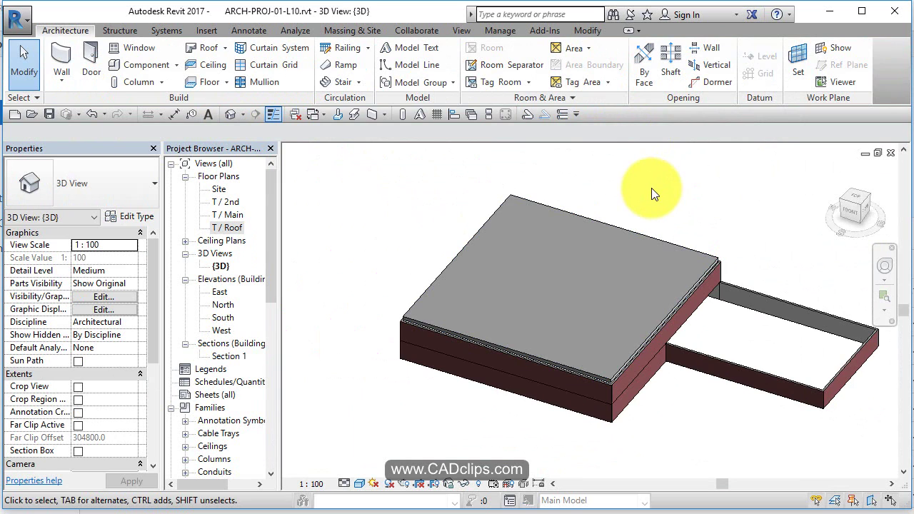
Step: Set the top offset of the four upper-storey exterior walls to 600 and check their top edge against the roof
key("Tab")
left_click(605, 387)
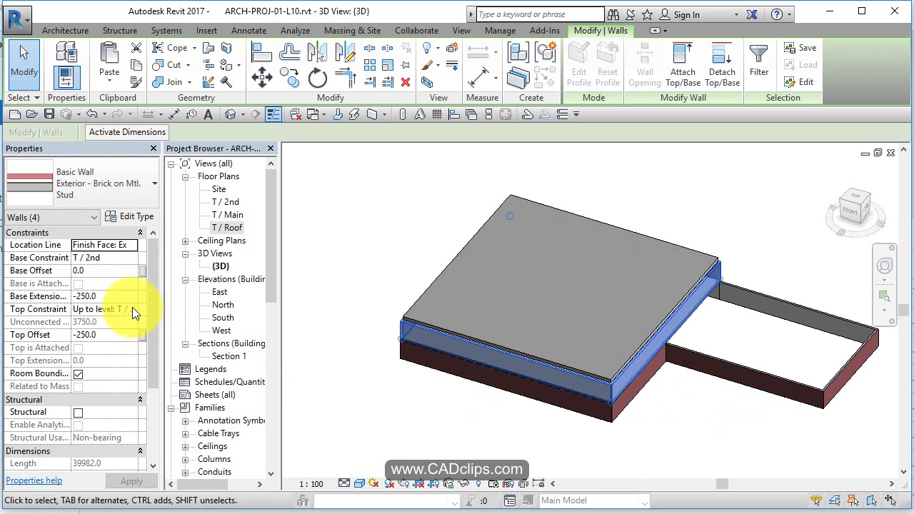
left_click(126, 333)
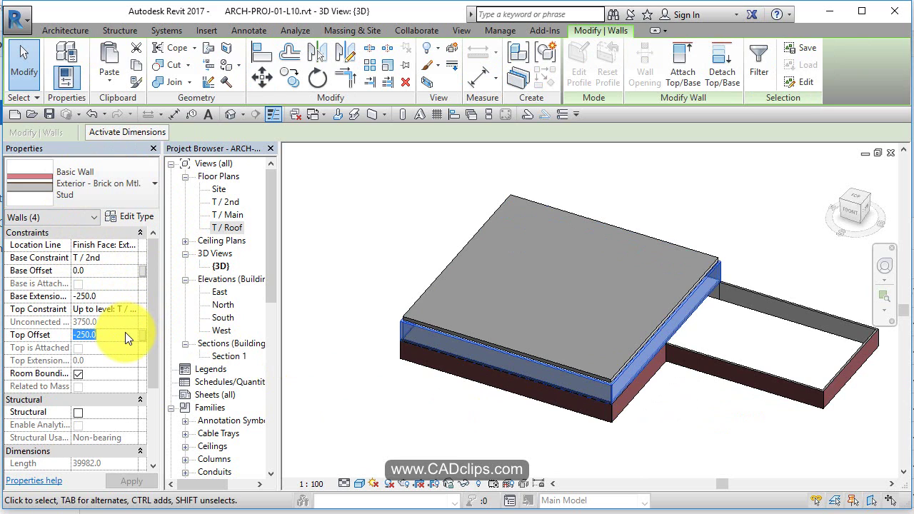
type("600")
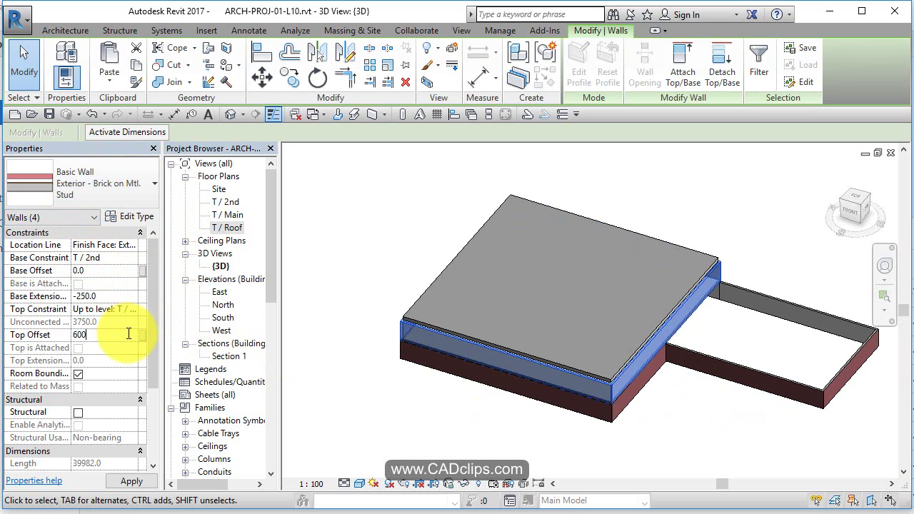
left_click(735, 221)
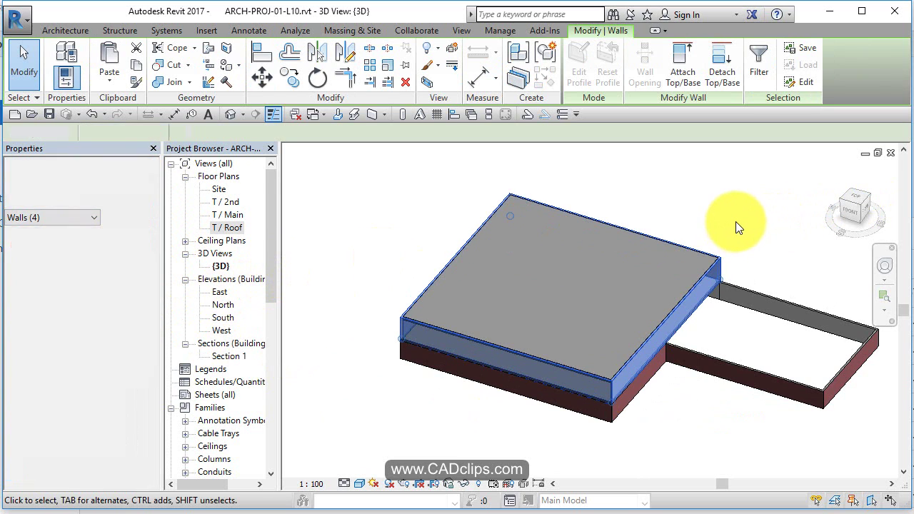
scroll(525, 202, "up", 3)
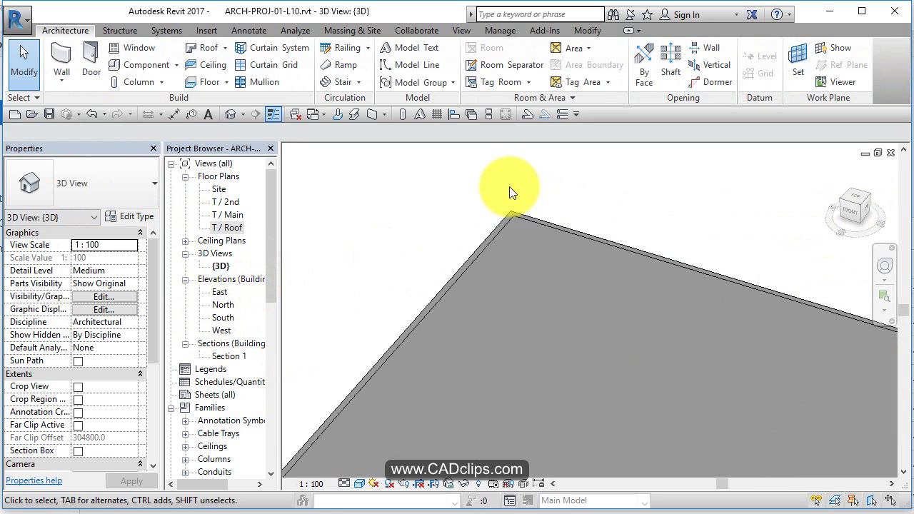
middle_click_drag(517, 212, 605, 181)
scroll(606, 181, "down", 5)
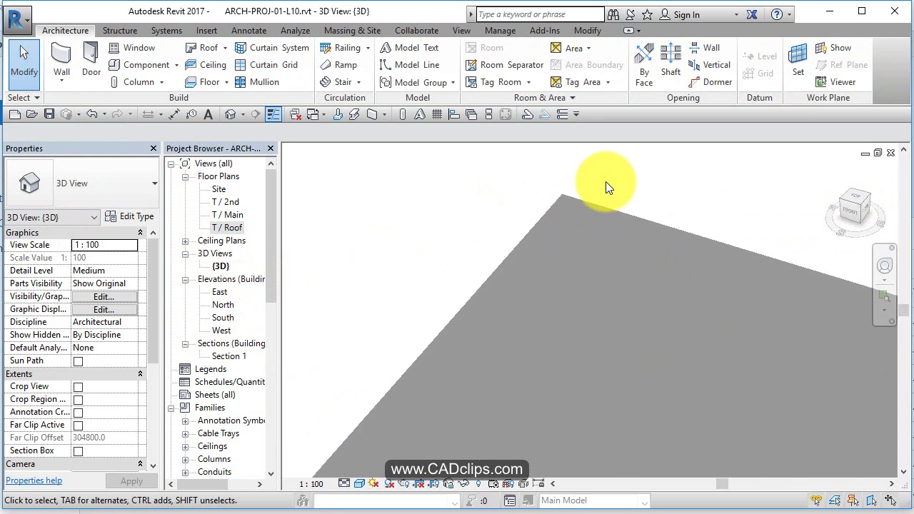
Step: Increase the top offset of the four upper-storey exterior walls so they rise above the roof surface as a parapet
scroll(605, 182, "down", 4)
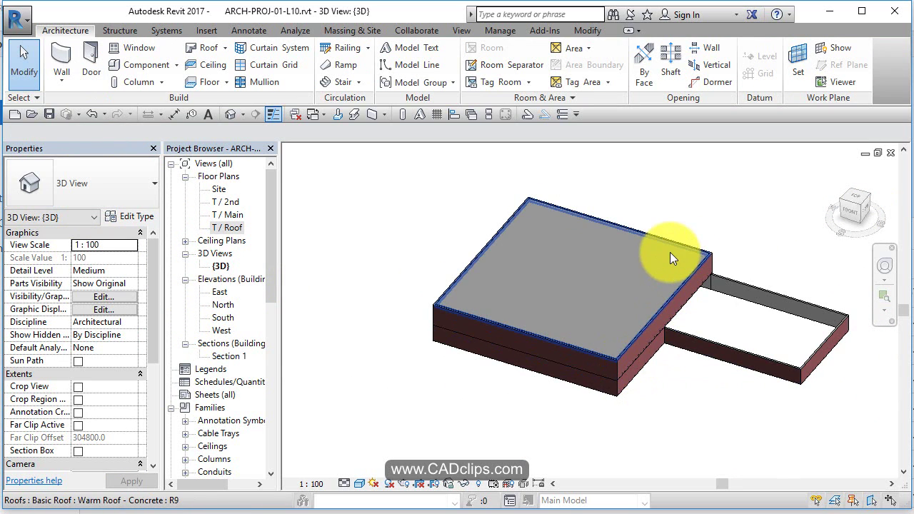
key("Tab")
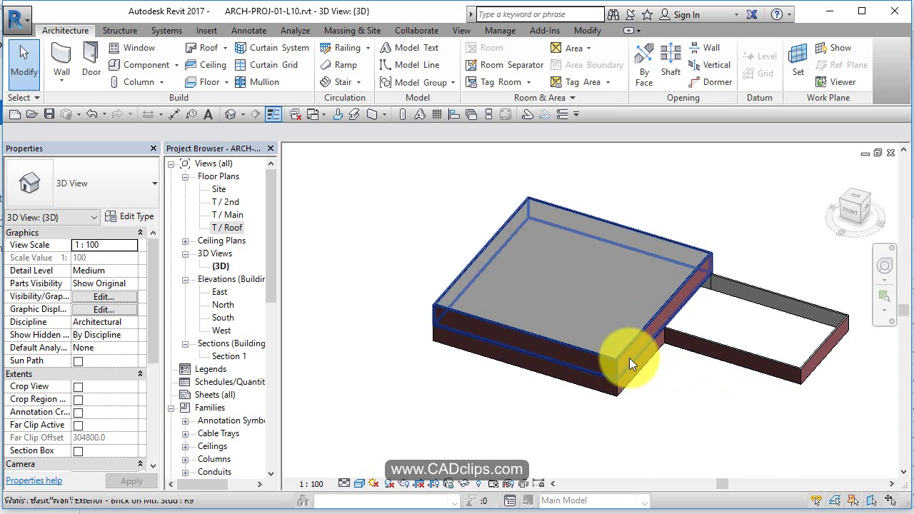
left_click(617, 366)
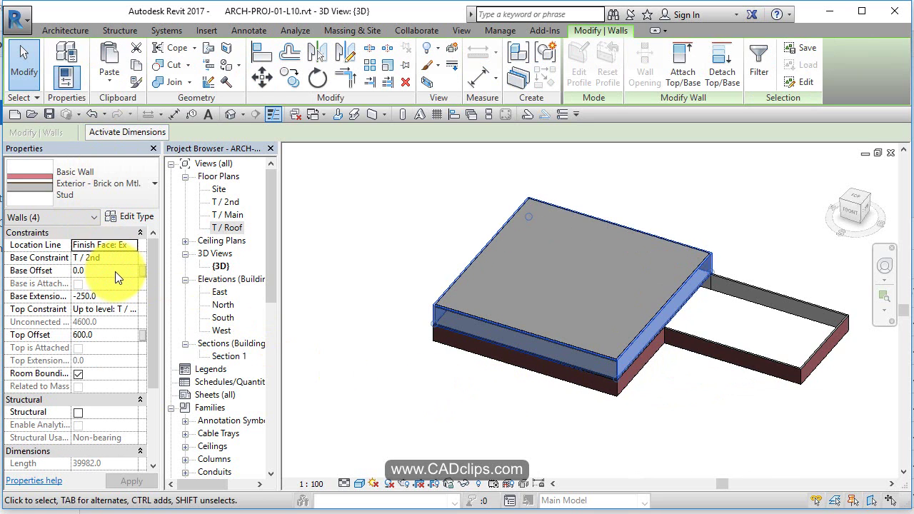
left_click(114, 333)
type("120")
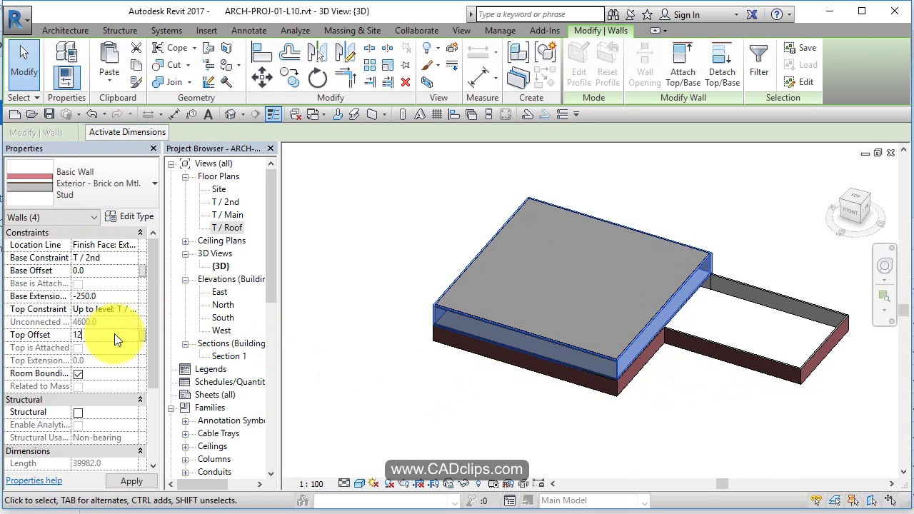
left_click(698, 196)
scroll(530, 214, "up", 3)
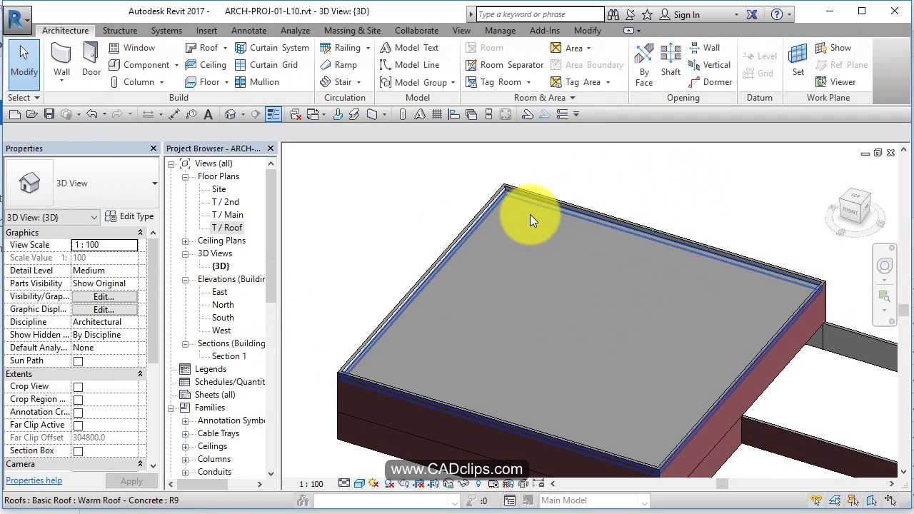
Step: Open the Section 1 view and examine how the roof meets the parapet wall at grid line 1
double_click(238, 356)
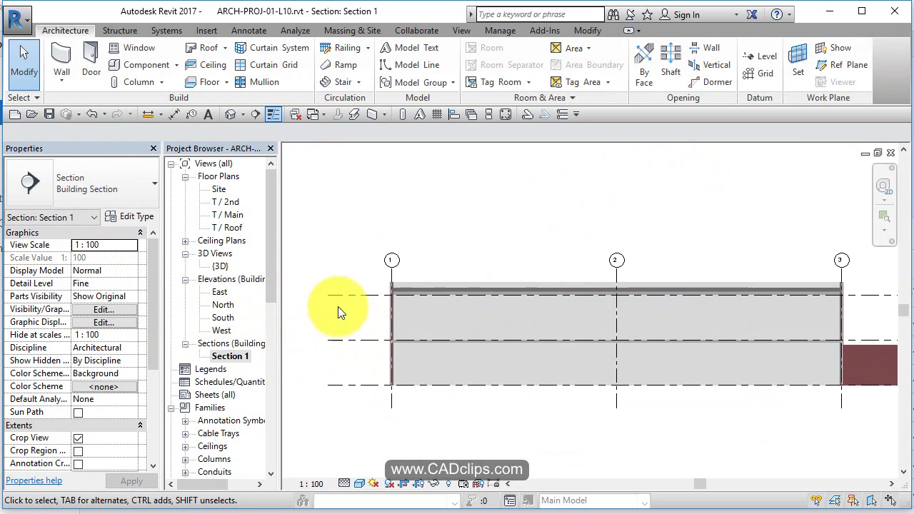
scroll(340, 303, "up", 2)
scroll(402, 292, "up", 3)
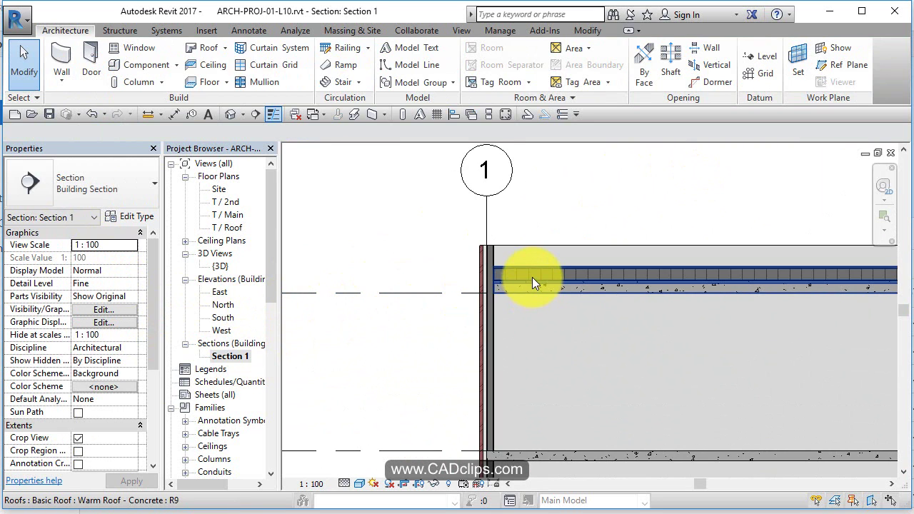
scroll(532, 277, "up", 3)
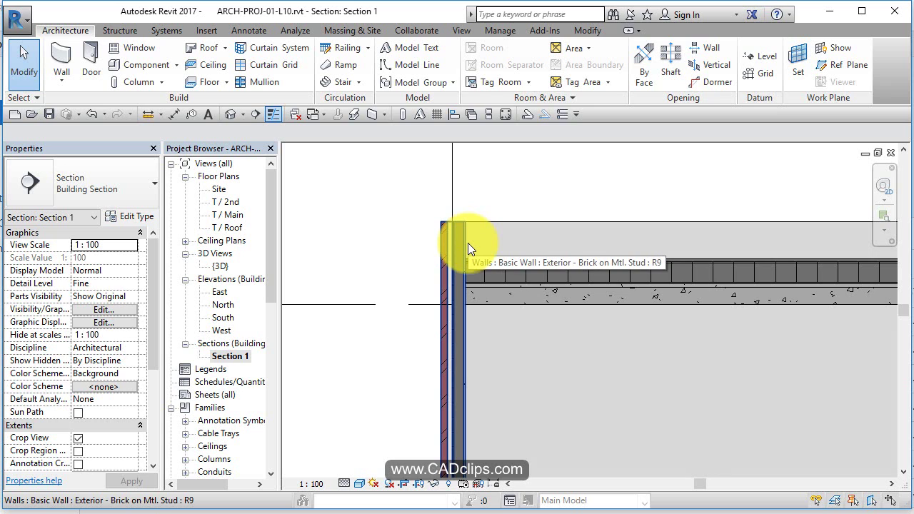
scroll(468, 243, "down", 3)
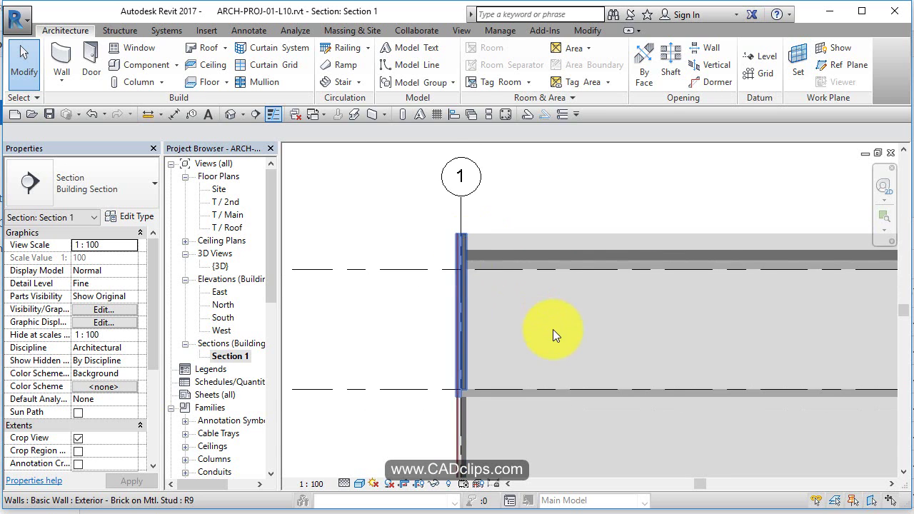
middle_click_drag(553, 329, 432, 316)
scroll(427, 318, "down", 3)
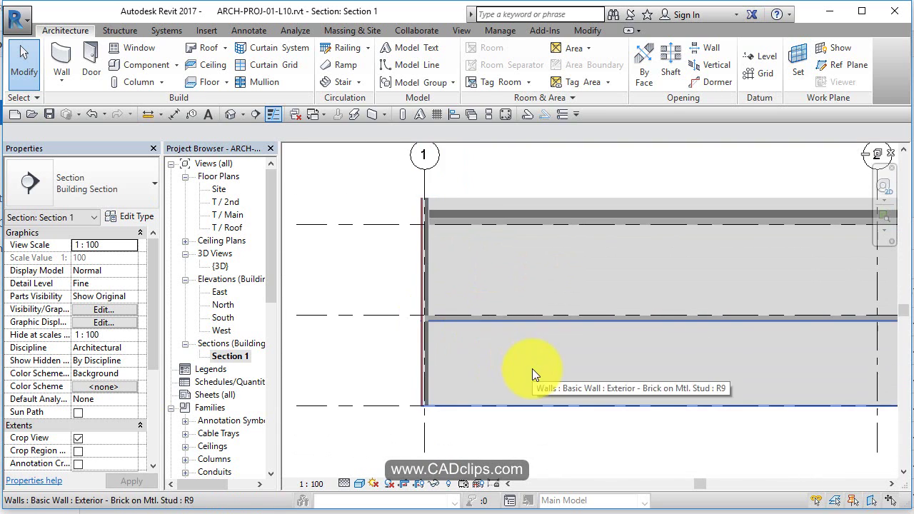
middle_click_drag(532, 368, 391, 371)
scroll(511, 351, "down", 2)
middle_click_drag(469, 367, 510, 255)
Step: Return to the default 3D view and orient it to look straight down on the building
left_click(230, 115)
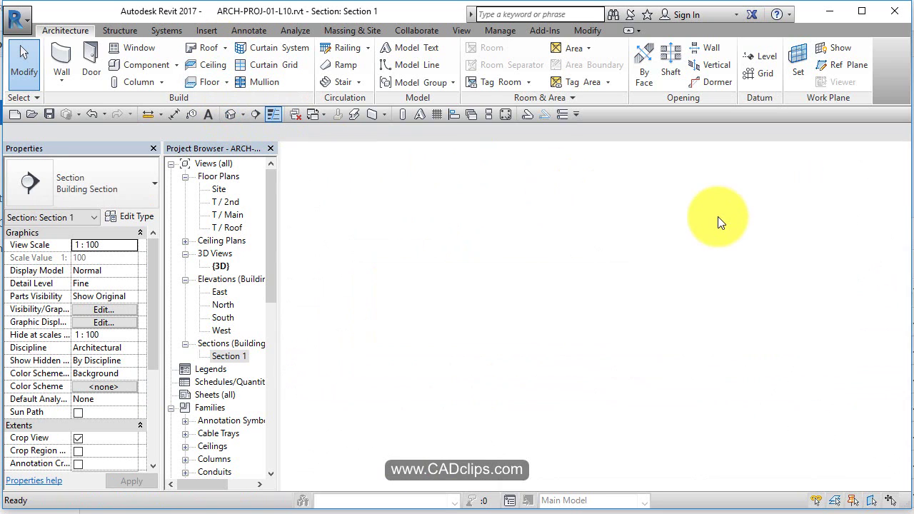
scroll(717, 217, "up", 3)
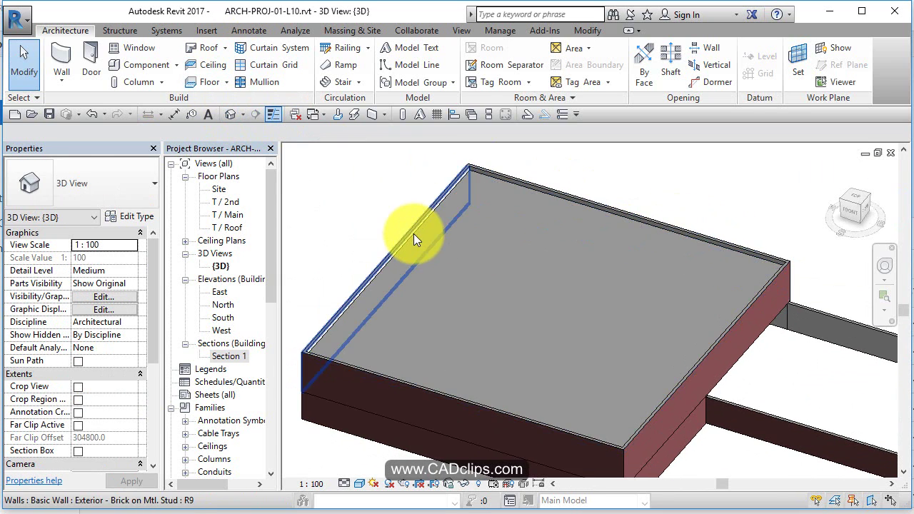
left_click(856, 202)
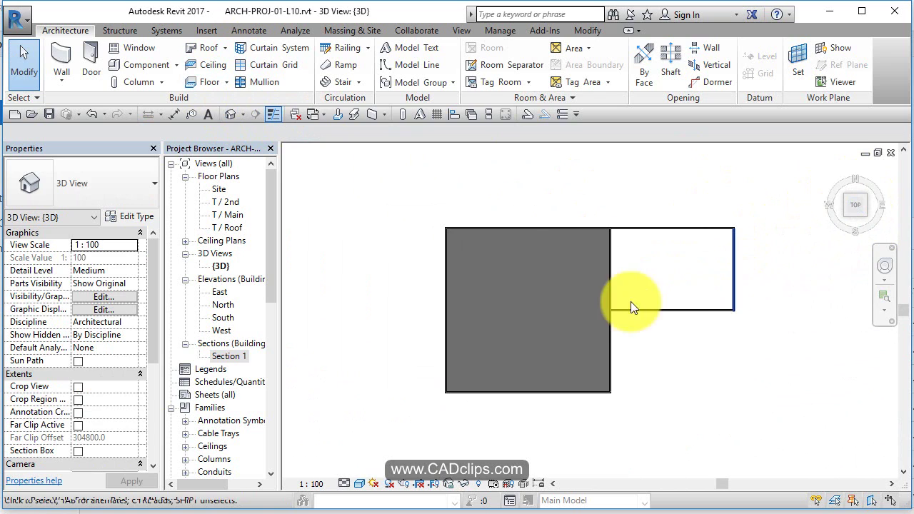
middle_click_drag(653, 394, 697, 314, "shift")
left_click(858, 200)
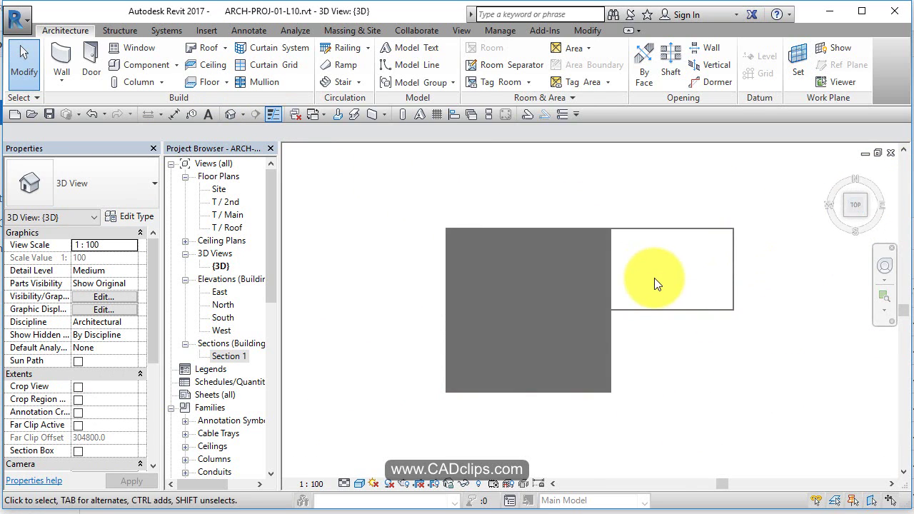
scroll(531, 304, "up", 2)
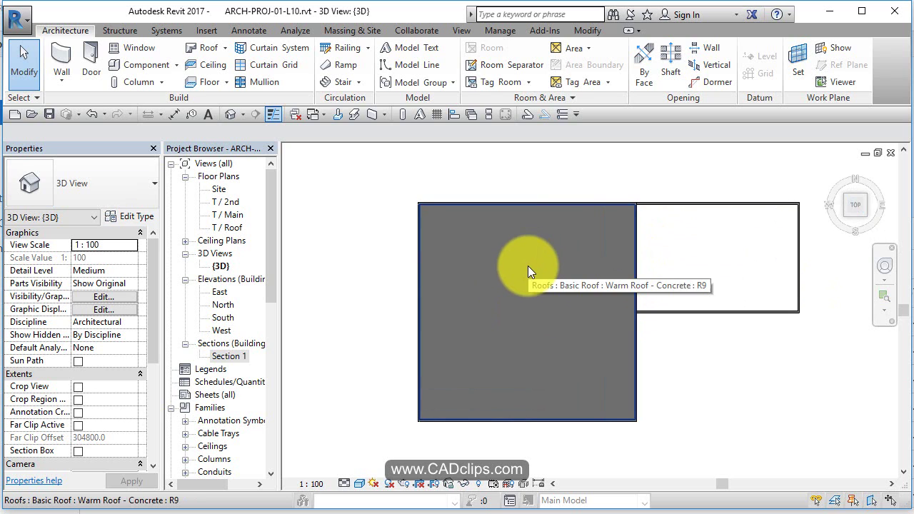
left_click(528, 268)
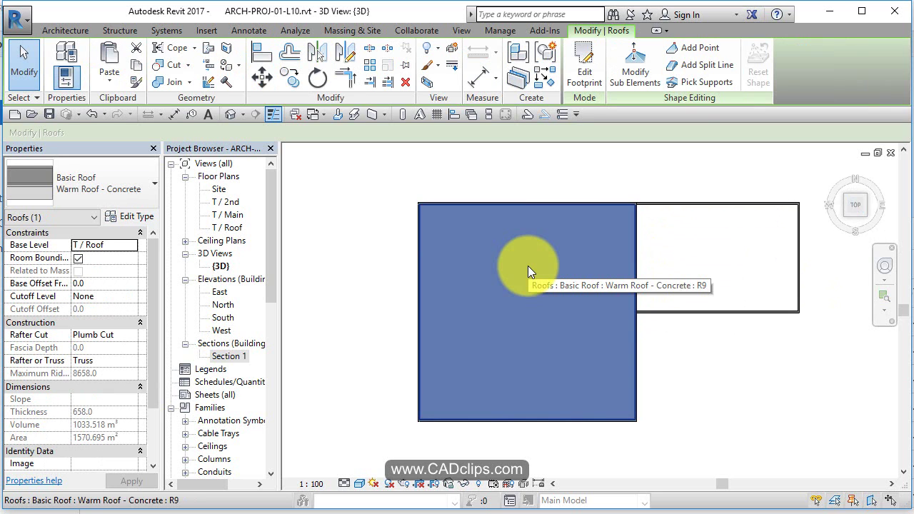
left_click(696, 47)
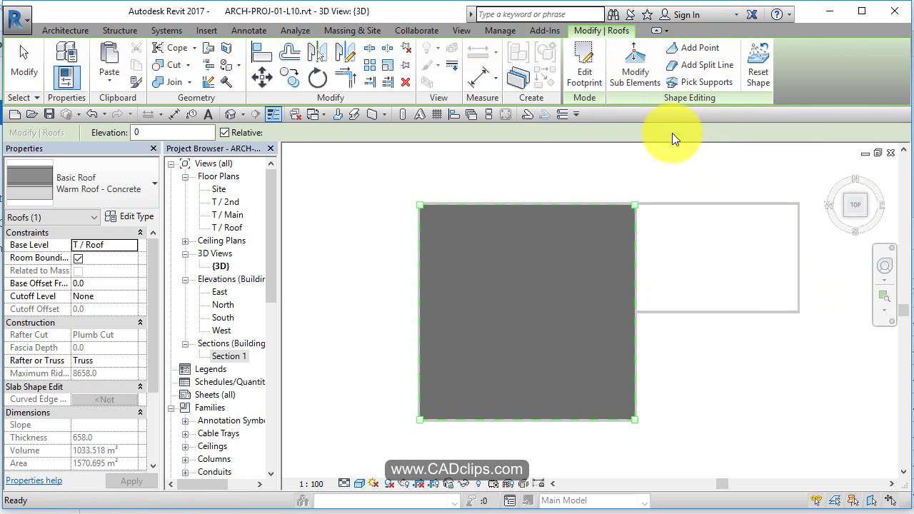
key("Escape")
key("Escape")
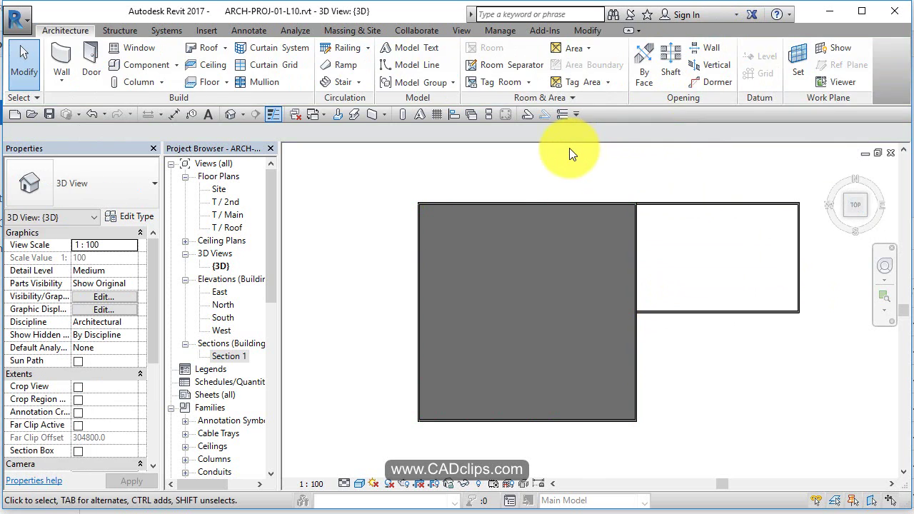
Step: Make the 300 mm rigid insulation layer variable in the structure of the Warm Roof - Concrete type
left_click(553, 214)
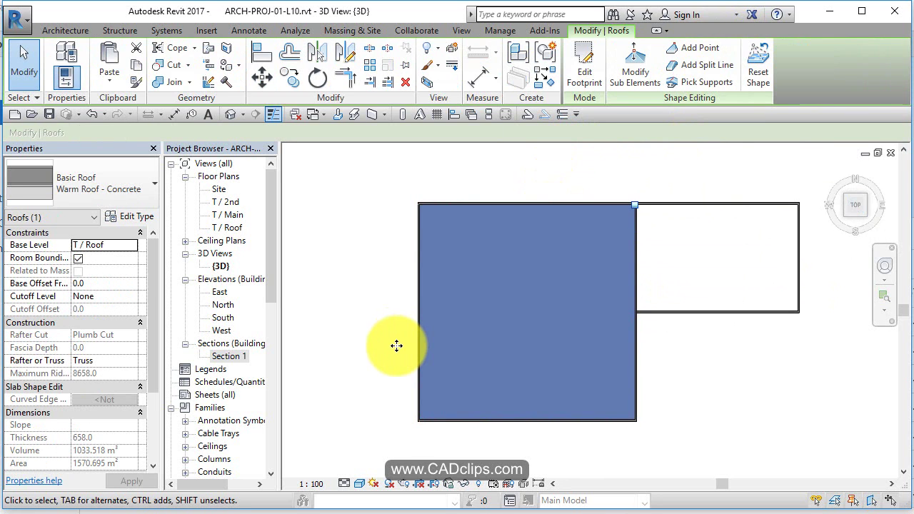
left_click(147, 218)
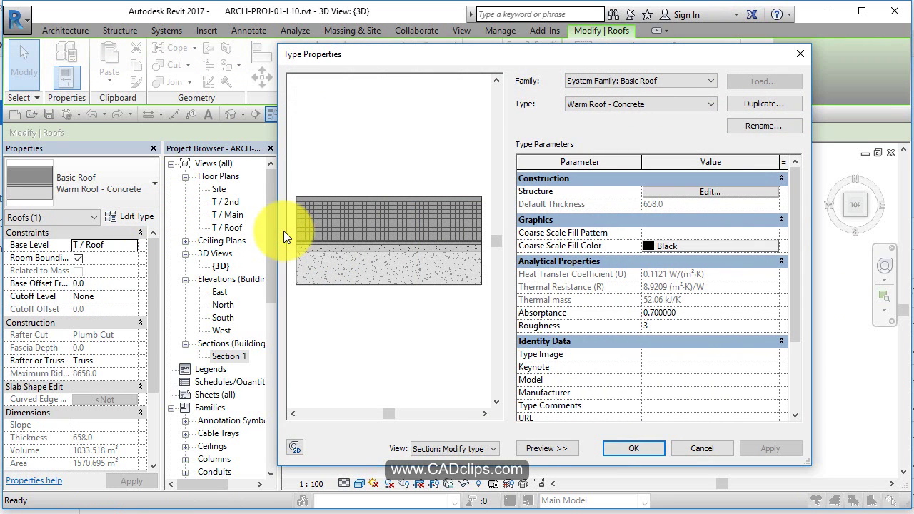
left_click(669, 191)
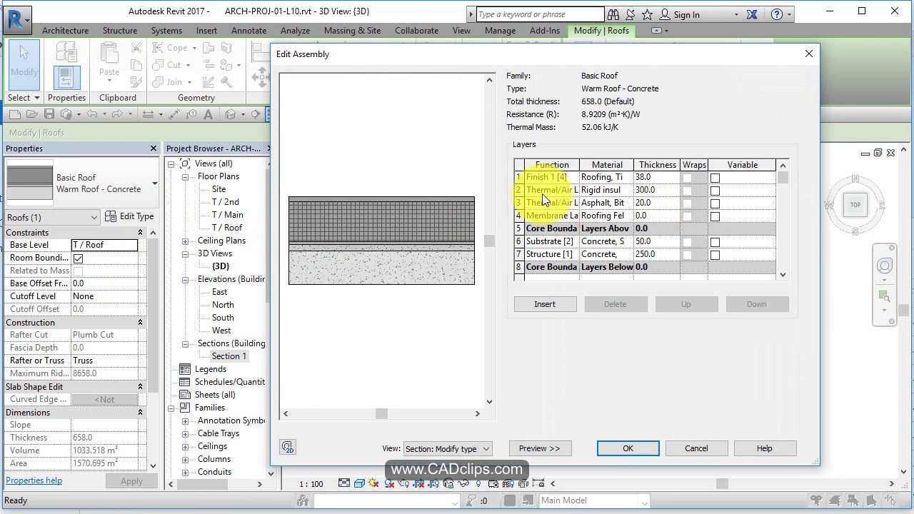
left_click(716, 190)
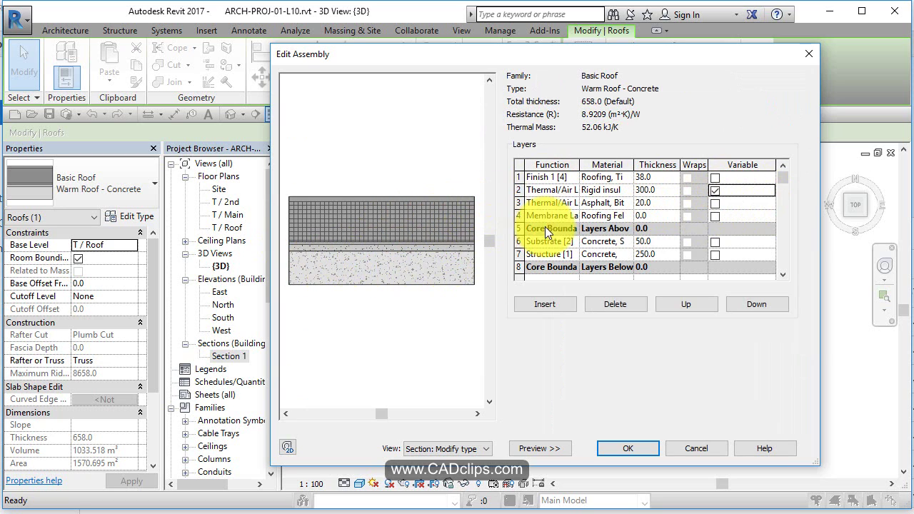
left_click(651, 445)
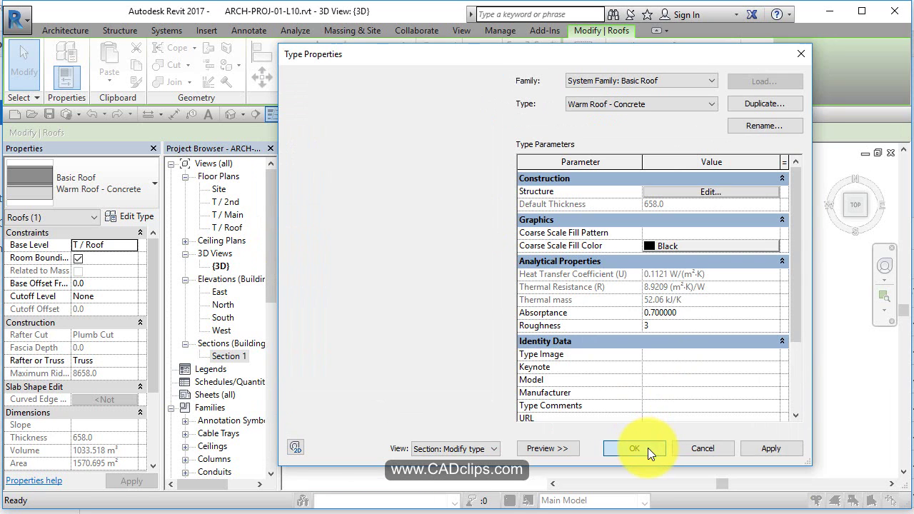
left_click(649, 447)
left_click(739, 346)
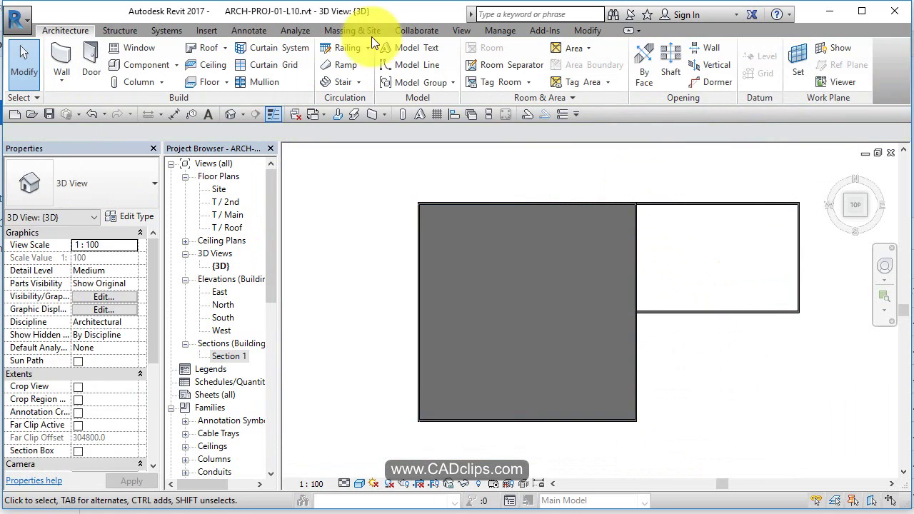
left_click(487, 224)
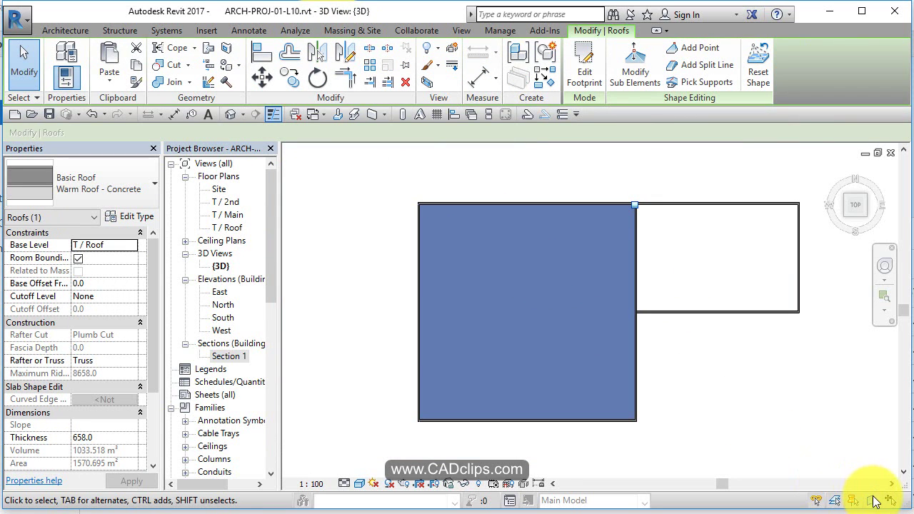
left_click(844, 455)
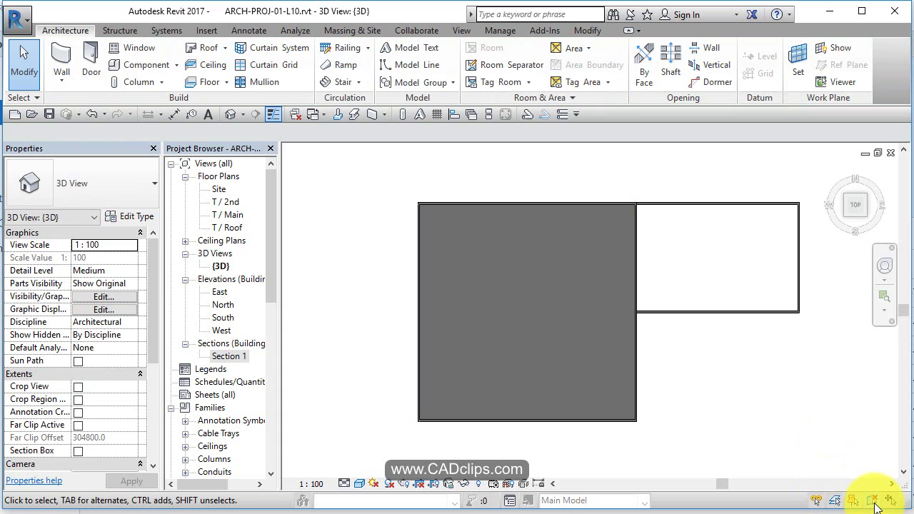
left_click(586, 293)
key("Escape")
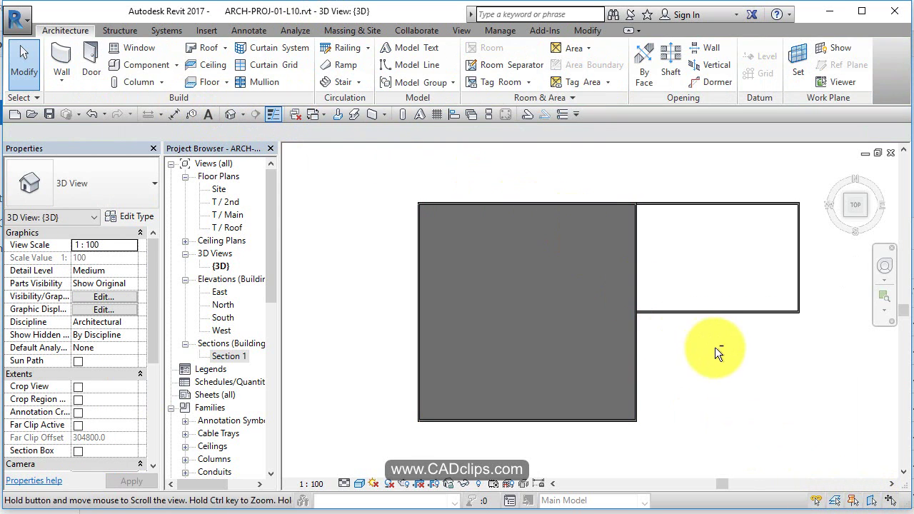
Step: Select the Warm Roof - Concrete roof and orient the 3D view straight down with north up
middle_click_drag(715, 347, 608, 230, "shift")
left_click(608, 230)
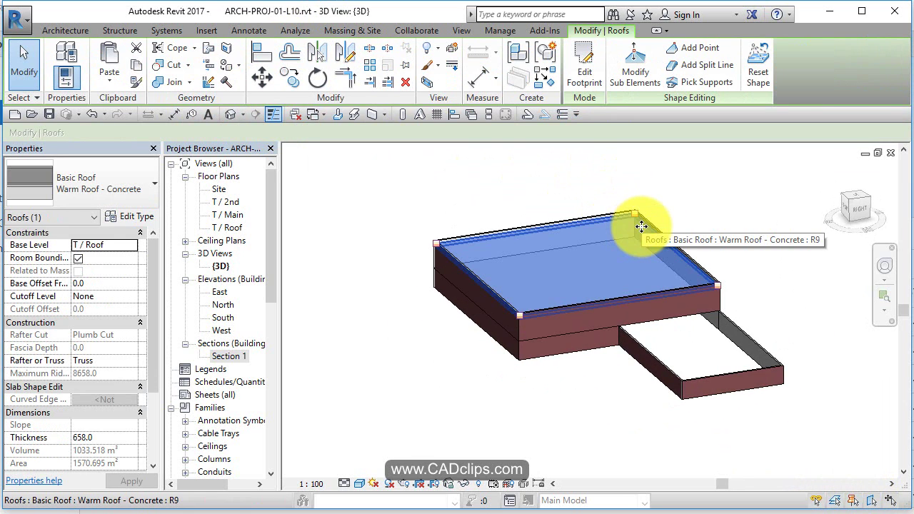
left_click(857, 196)
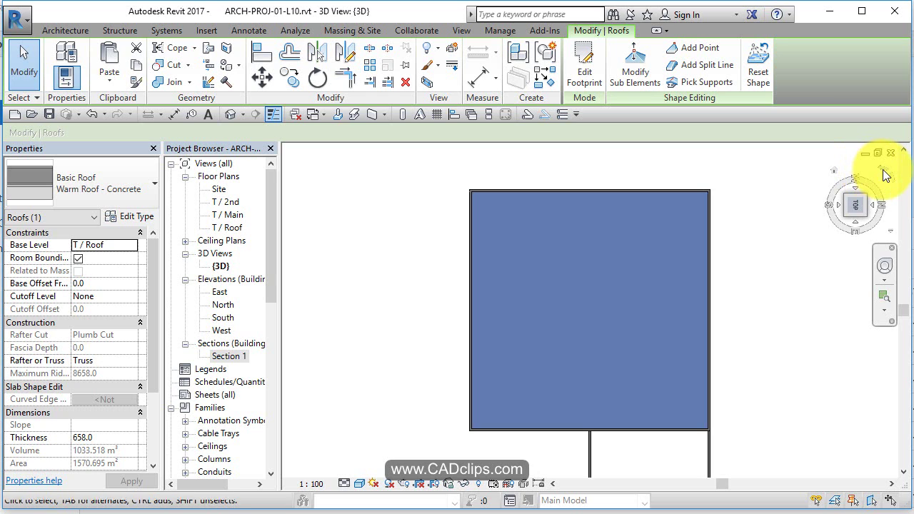
left_click(882, 173)
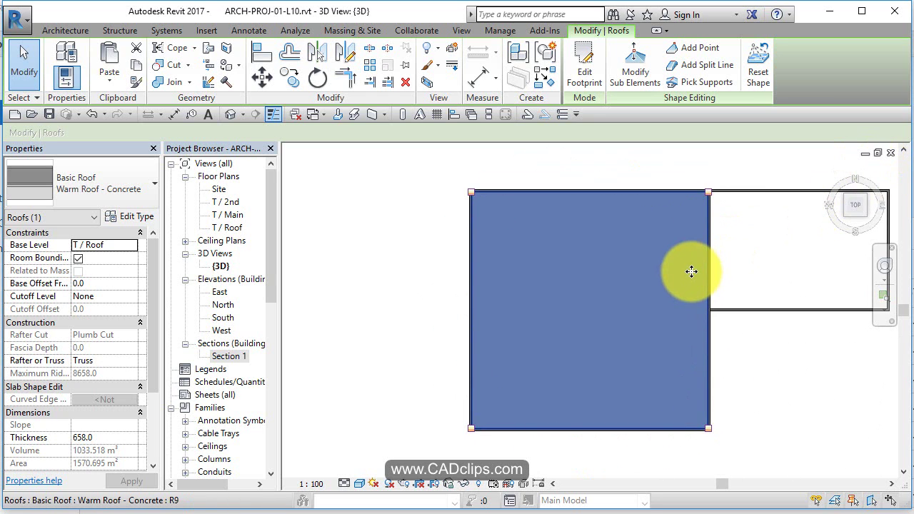
middle_click_drag(691, 272, 629, 291)
Step: Add four shape points at elevation -50 in a rough square around the middle of the roof
left_click(697, 49)
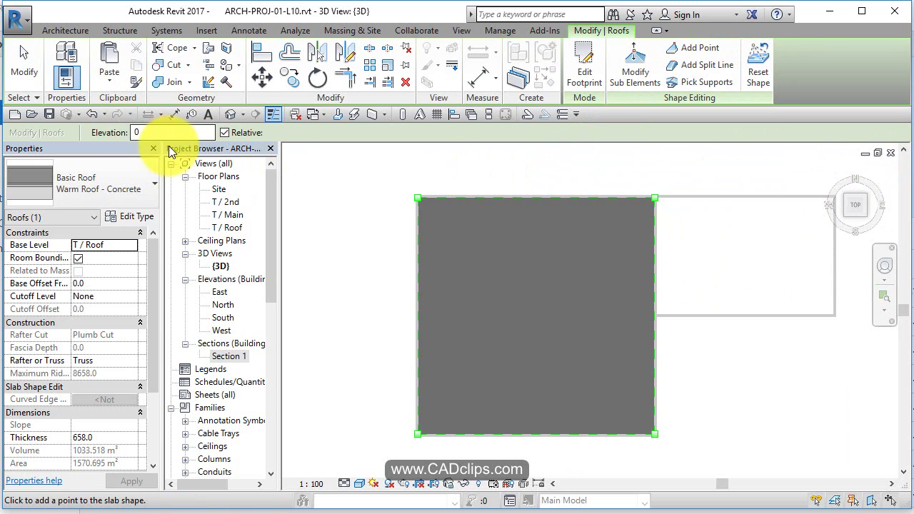
double_click(173, 135)
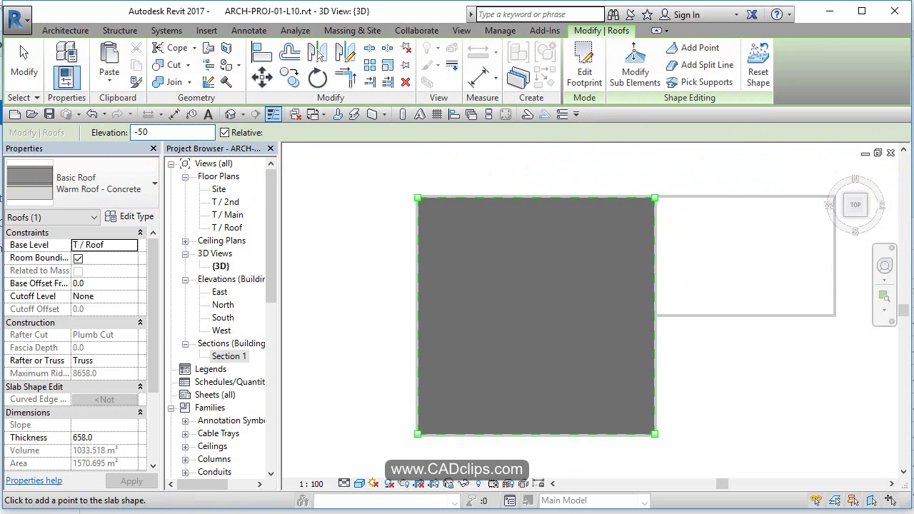
left_click(433, 273)
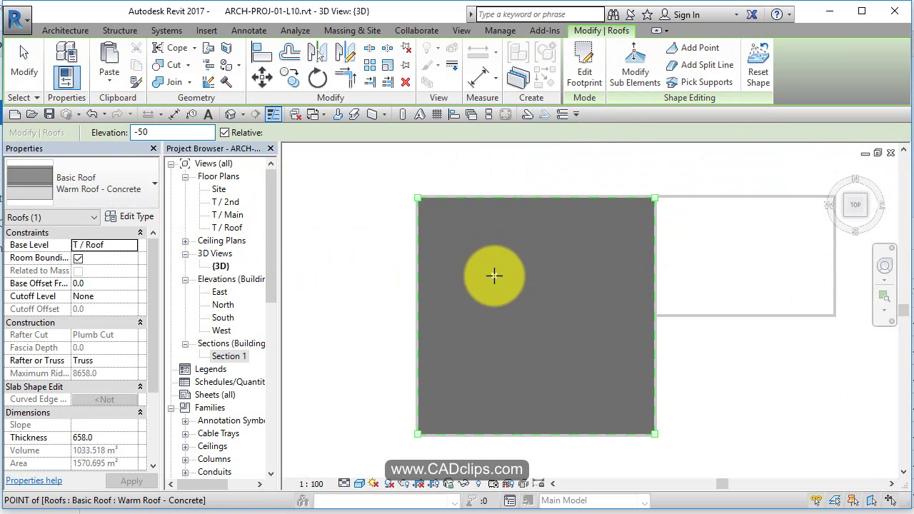
left_click(494, 277)
left_click(584, 279)
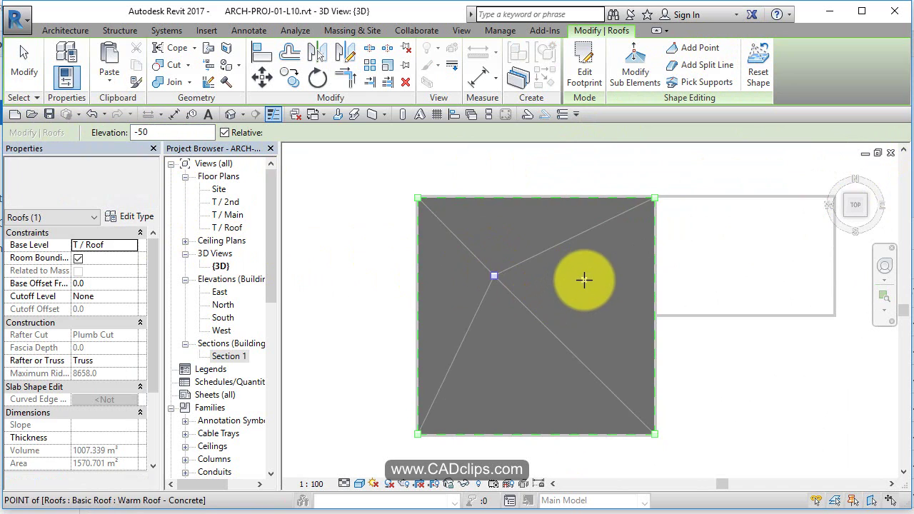
left_click(579, 362)
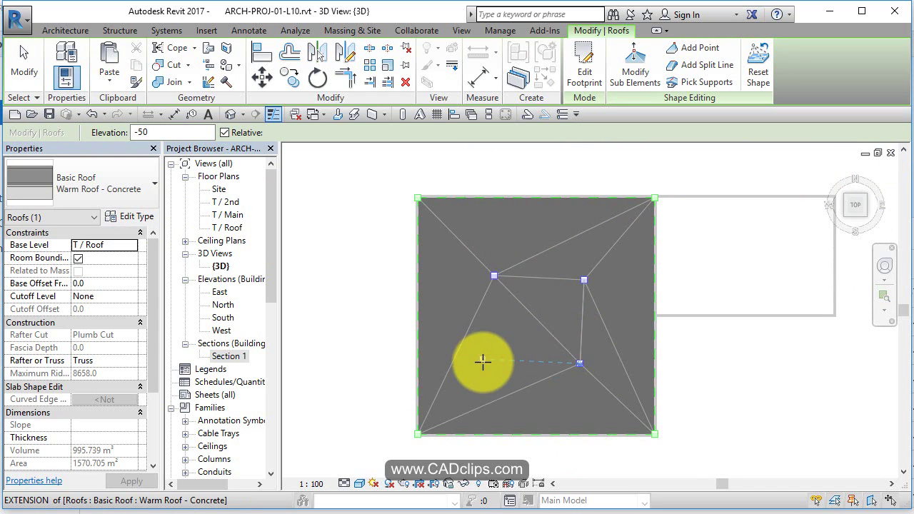
scroll(482, 362, "up", 3)
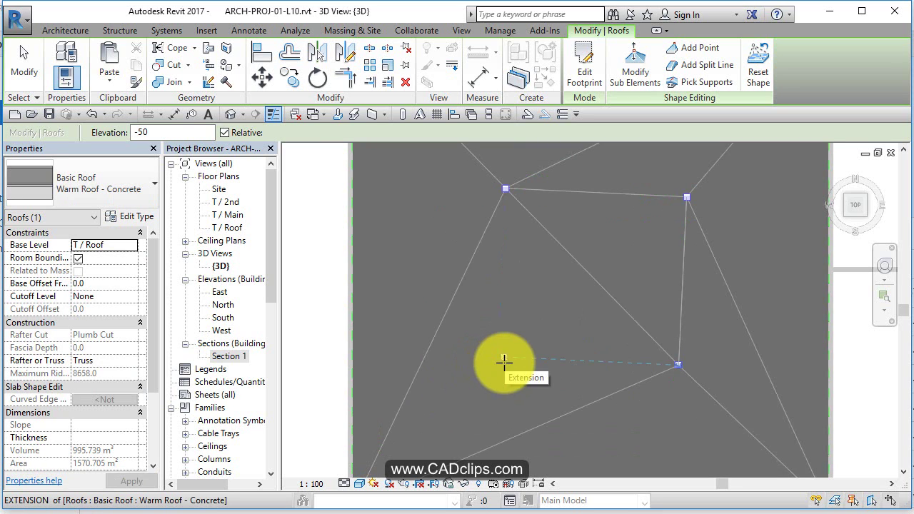
left_click(504, 362)
scroll(514, 259, "down", 3)
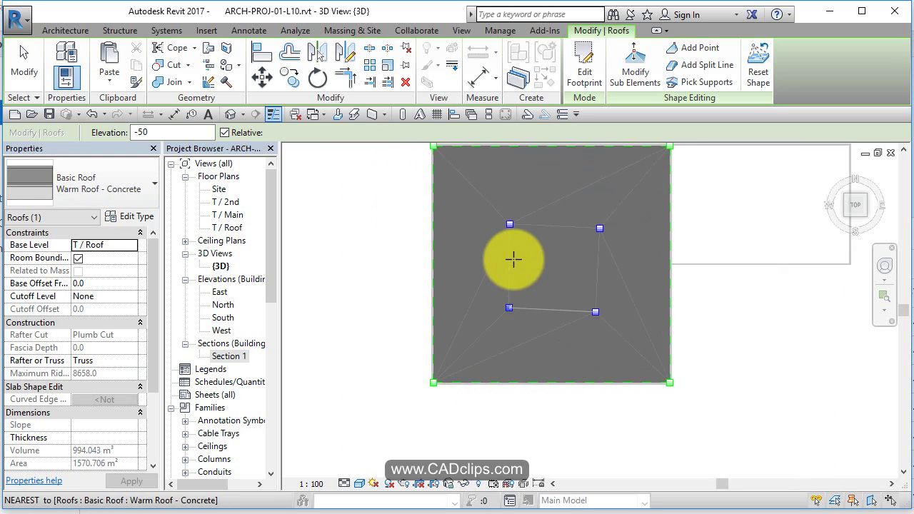
key("Escape")
key("Escape")
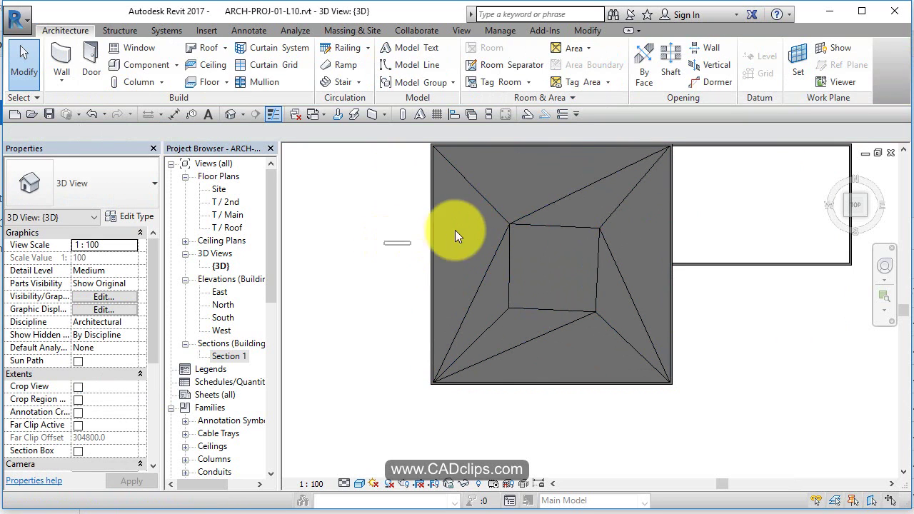
Step: Modify the roof's sub-elements and shift the north-west interior point level with the north-east one
left_click(549, 203)
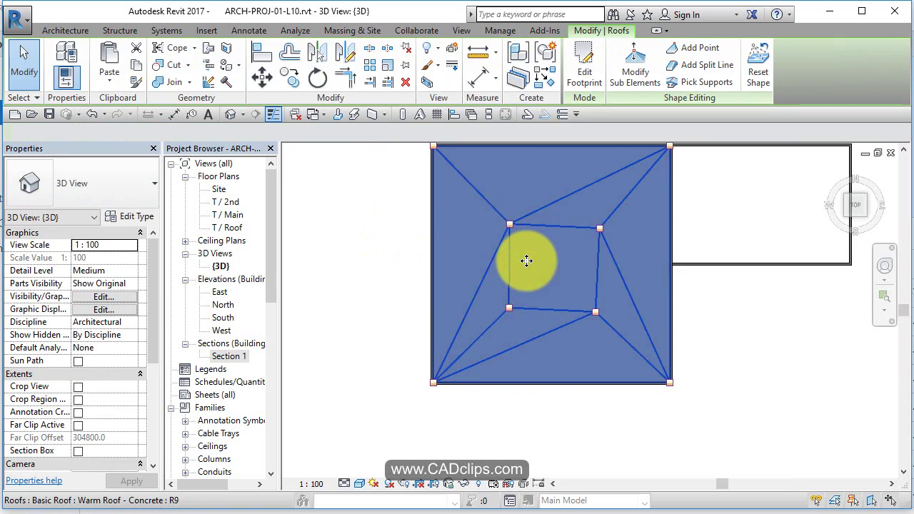
scroll(507, 242, "up", 3)
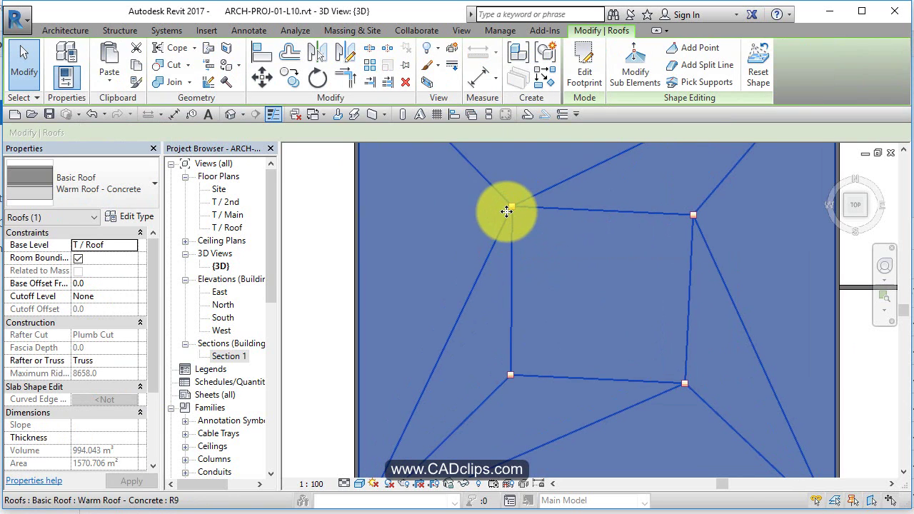
left_click(522, 229)
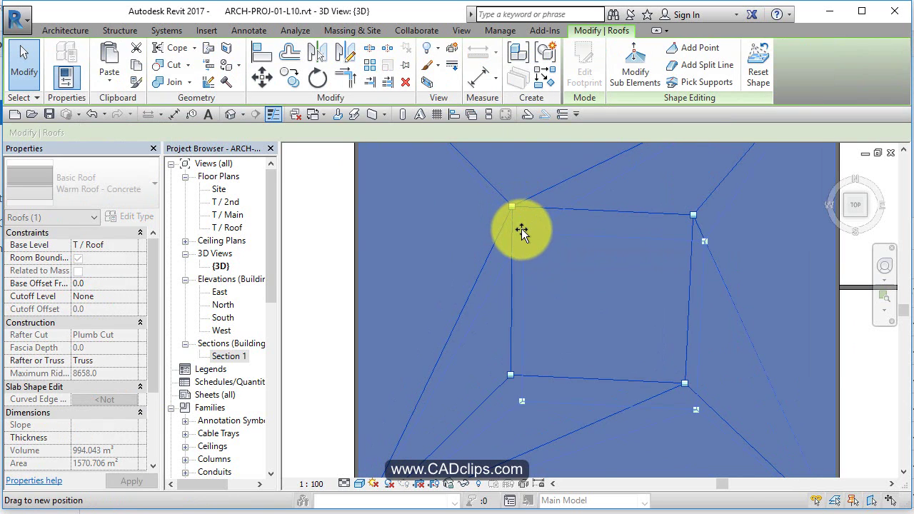
left_click_drag(512, 209, 510, 206)
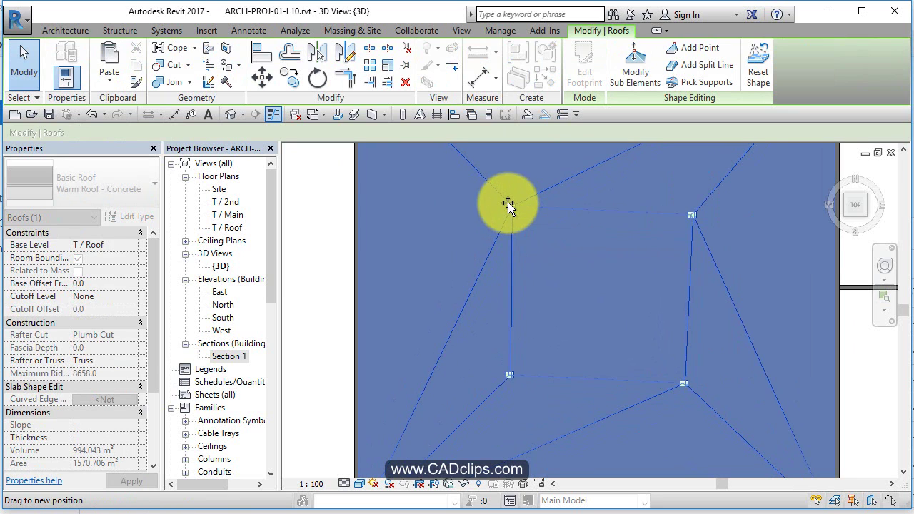
left_click(639, 64)
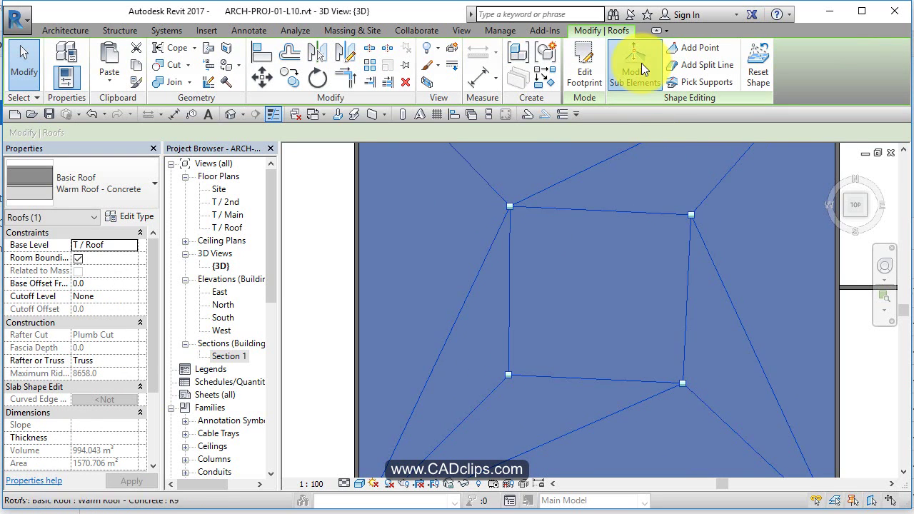
left_click(509, 207)
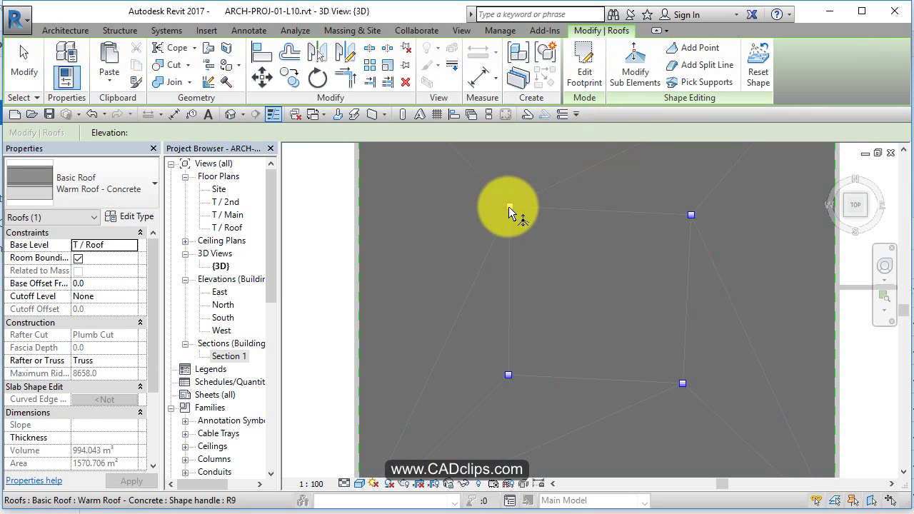
mouse_move(509, 207)
left_mouse_down()
mouse_move(503, 215)
mouse_move(511, 214)
left_mouse_up()
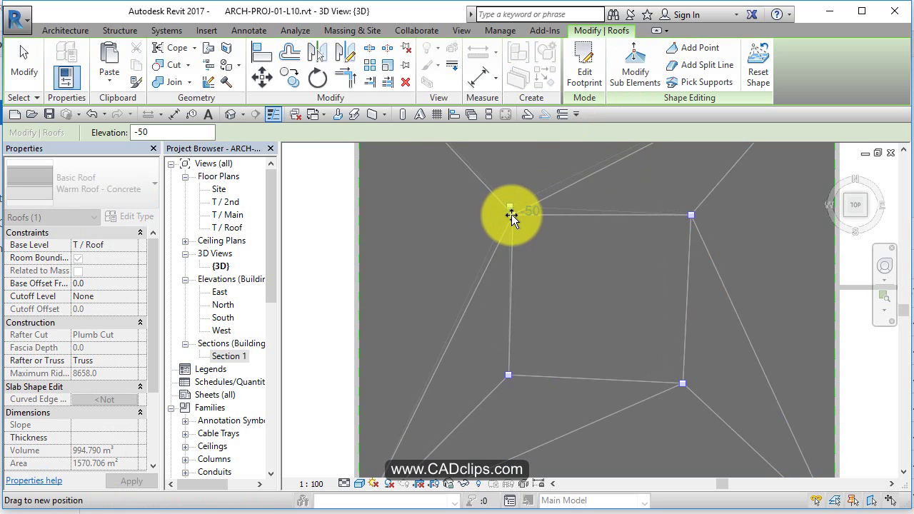
Step: Shift the south-east interior point slightly north to line it up with the south-west one
left_click(679, 379)
mouse_move(679, 371)
left_mouse_down()
mouse_move(678, 359)
mouse_move(683, 387)
left_mouse_up()
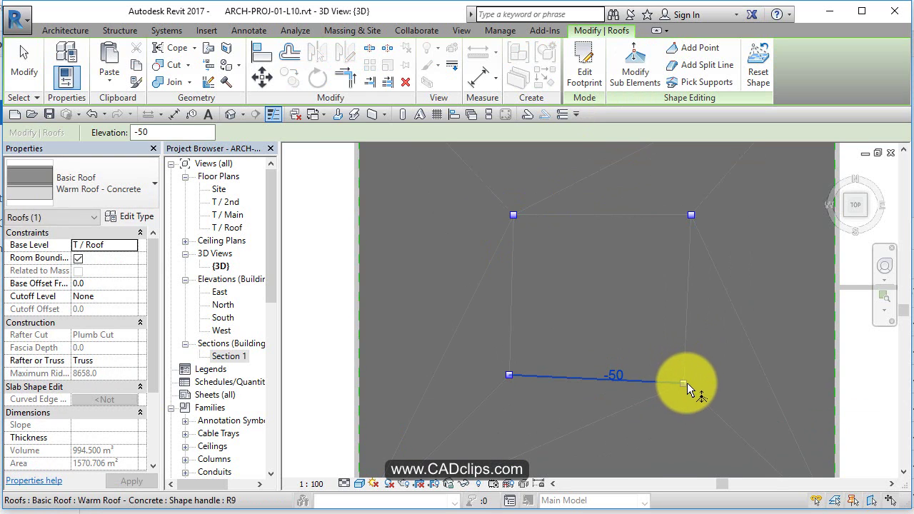
scroll(682, 388, "up", 3)
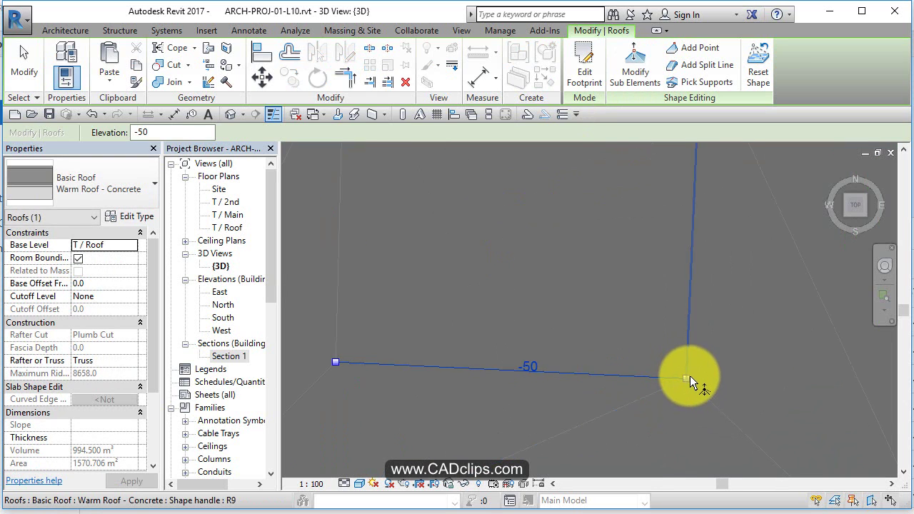
key("Tab")
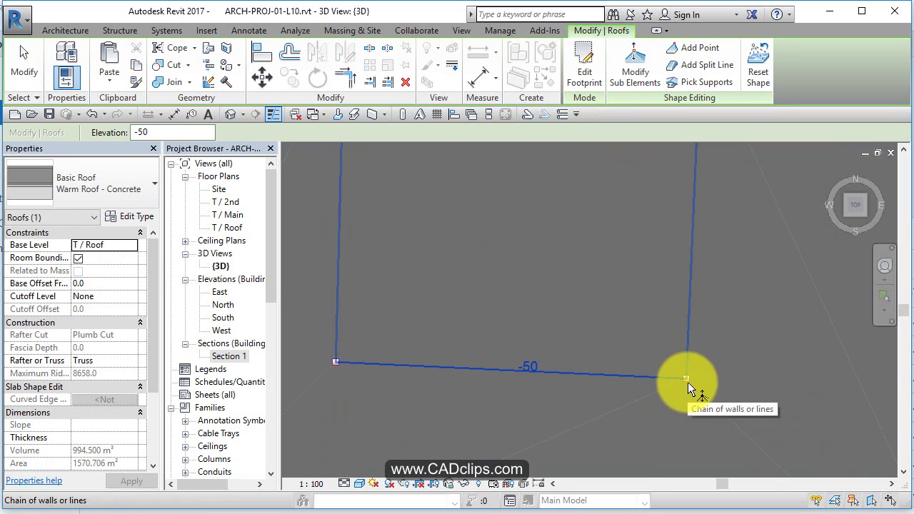
key("Tab")
mouse_move(689, 383)
left_mouse_down()
mouse_move(688, 352)
mouse_move(688, 371)
left_mouse_up()
scroll(562, 344, "down", 3)
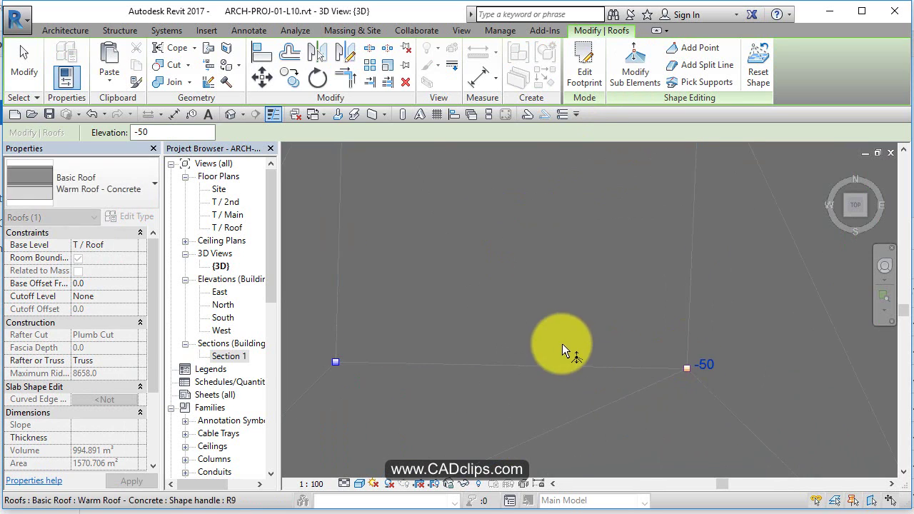
key("Escape")
key("Escape")
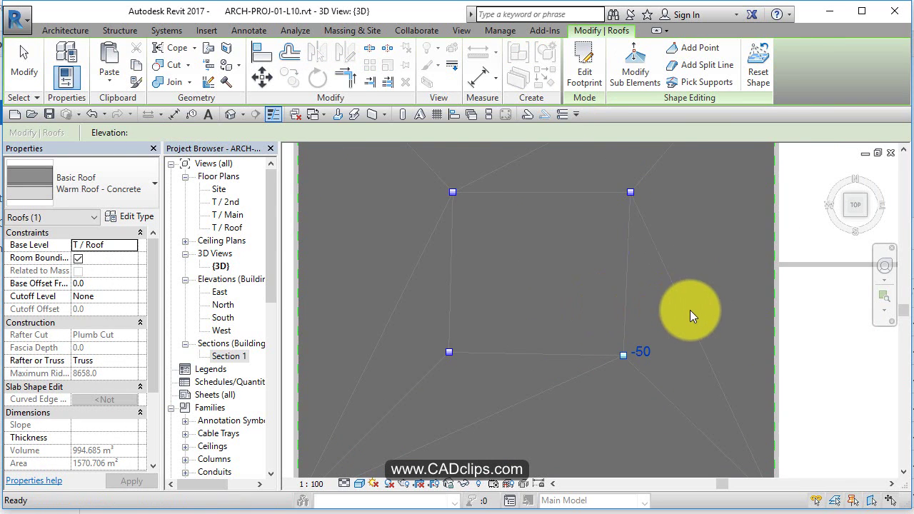
Step: Reset the roof's shape to remove all the added points and return it to flat
left_click(655, 242)
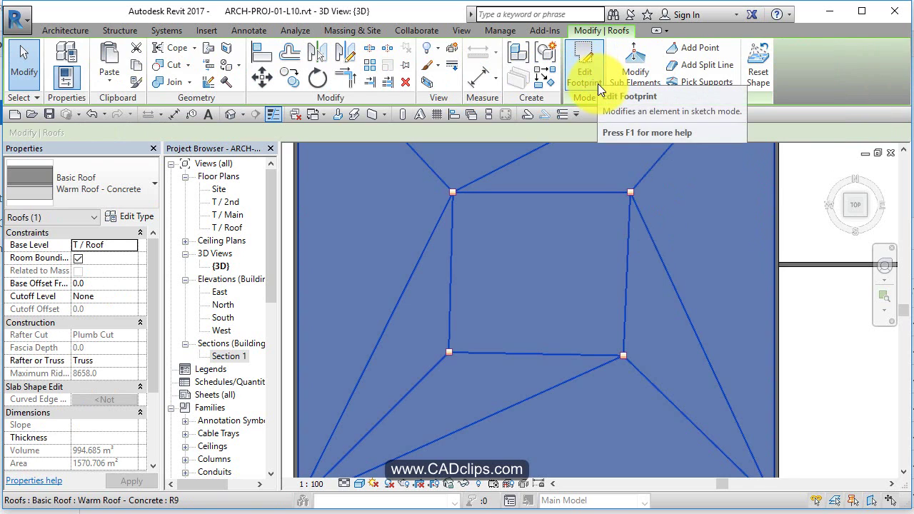
left_click(744, 65)
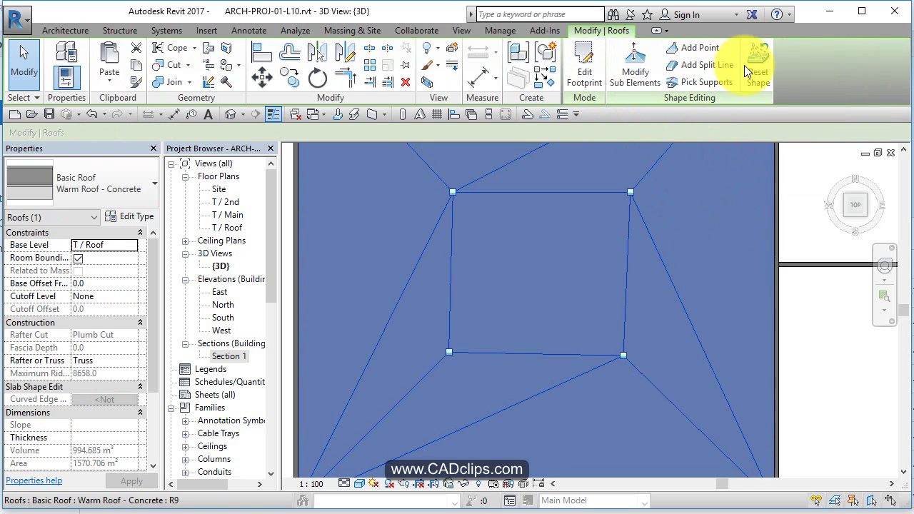
left_click(768, 73)
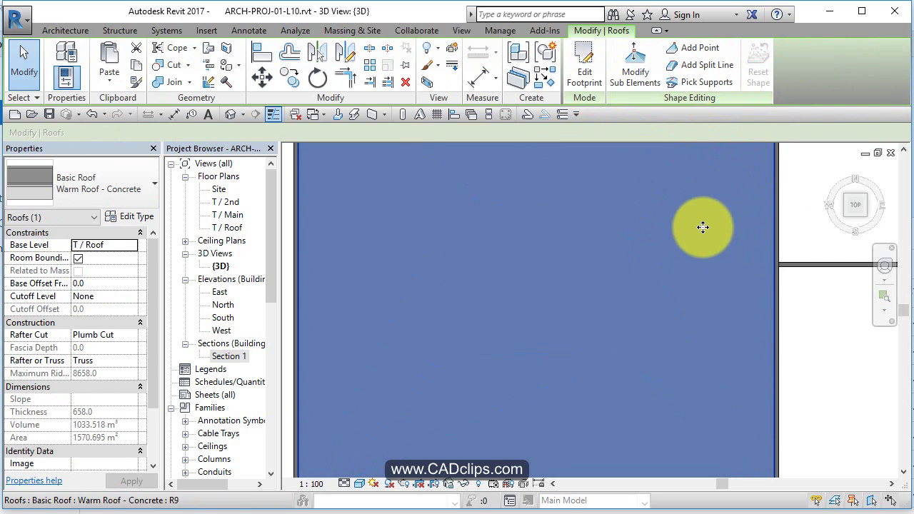
Step: Add four shape points at elevation -50 around the middle of the roof, aligned with each other to form a rectangle
middle_click_drag(703, 230, 644, 335)
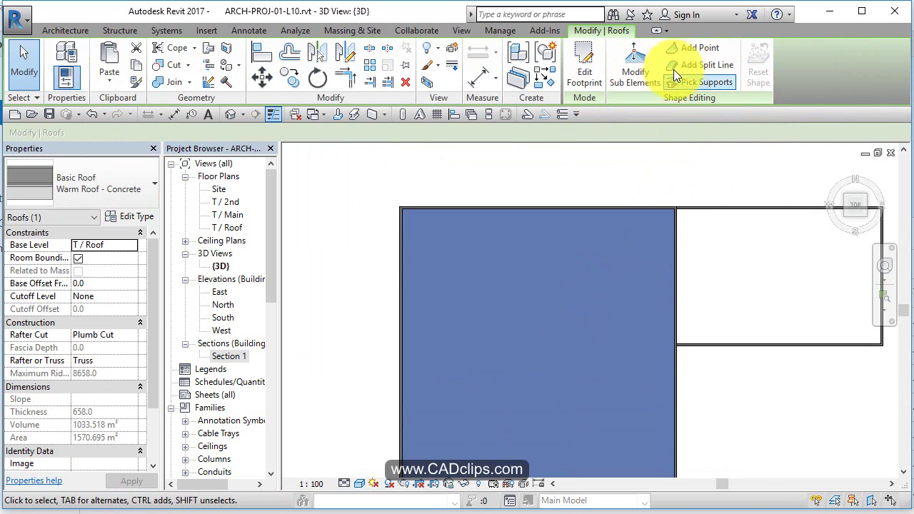
left_click(684, 48)
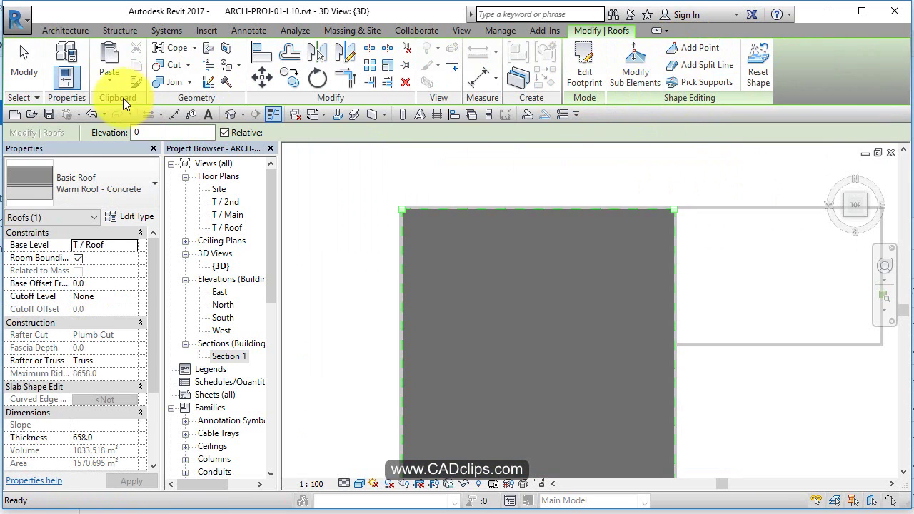
key("BackSpace")
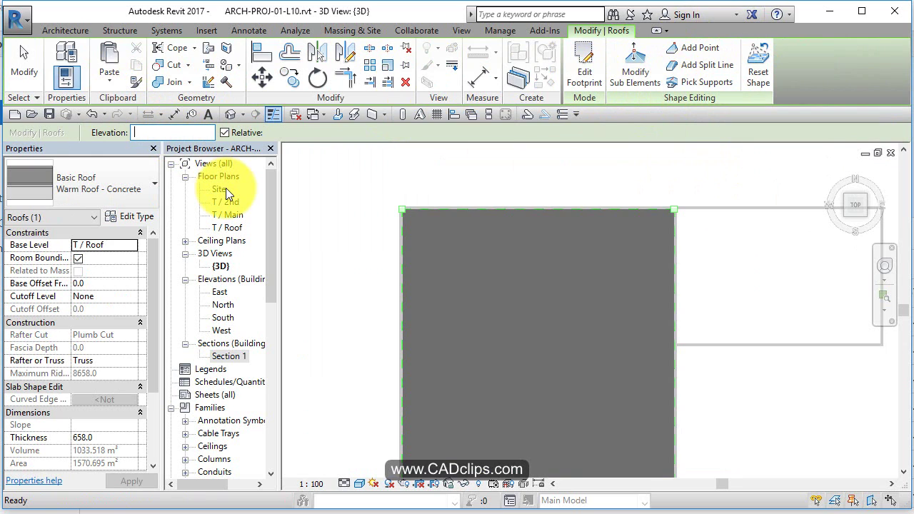
type("-50")
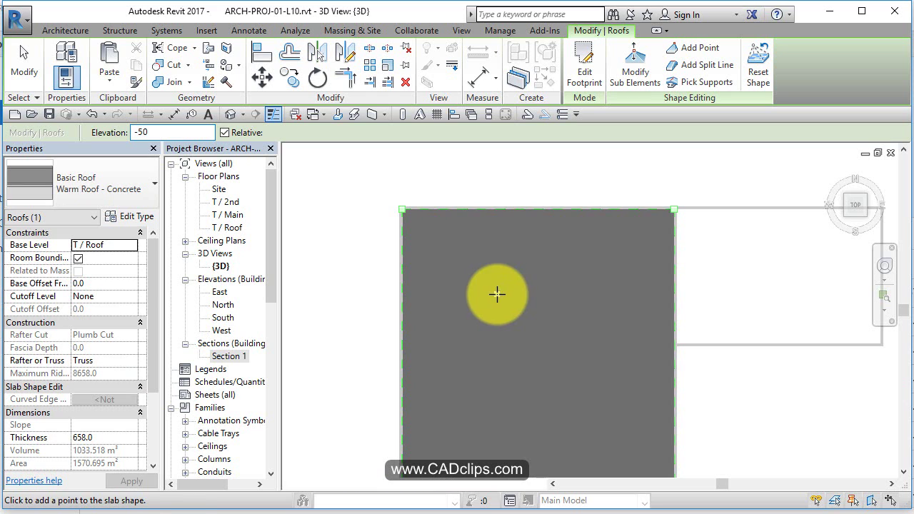
left_click(497, 294)
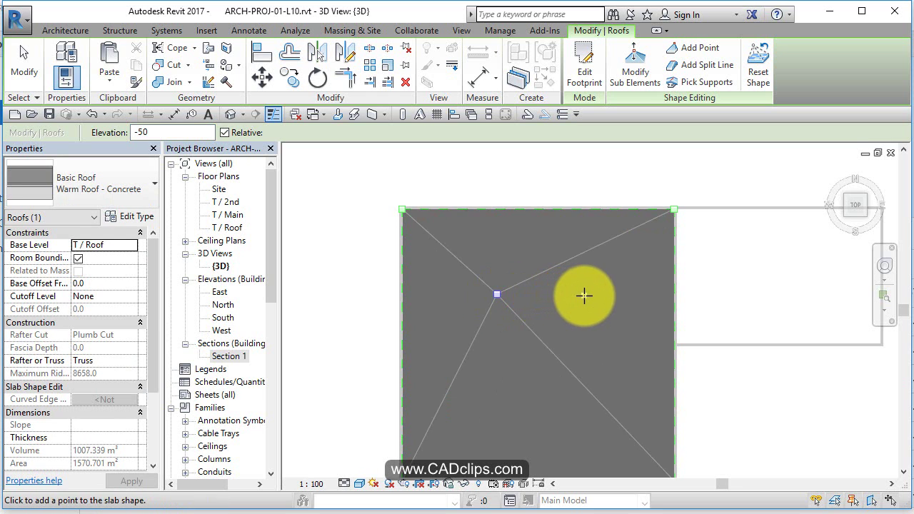
left_click(587, 295)
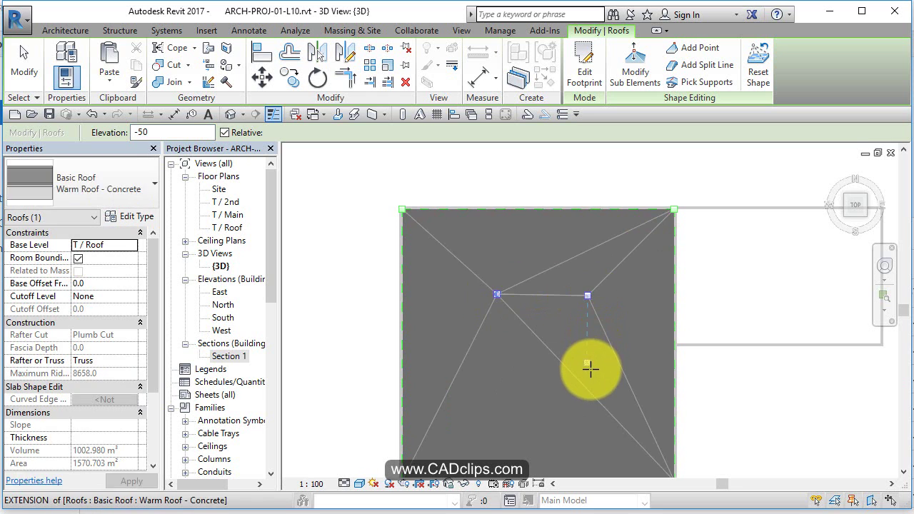
left_click(587, 374)
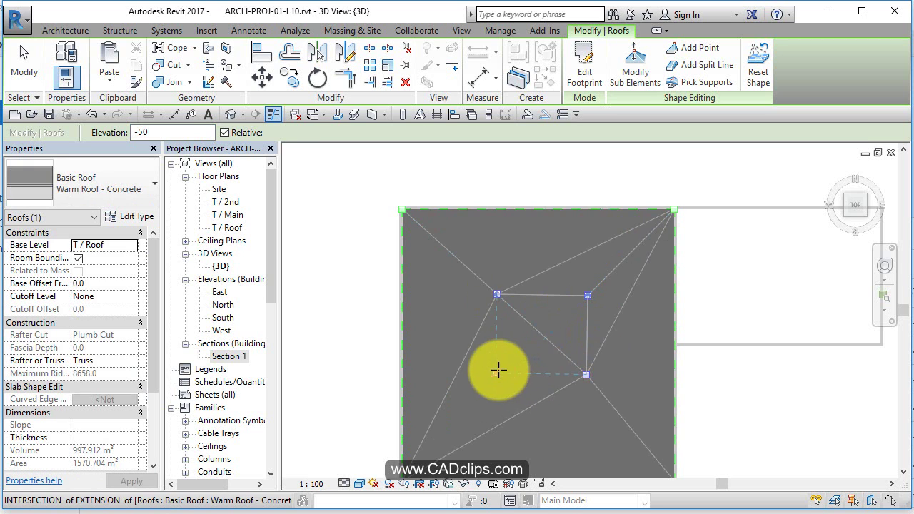
left_click(497, 369)
key("Escape")
key("Escape")
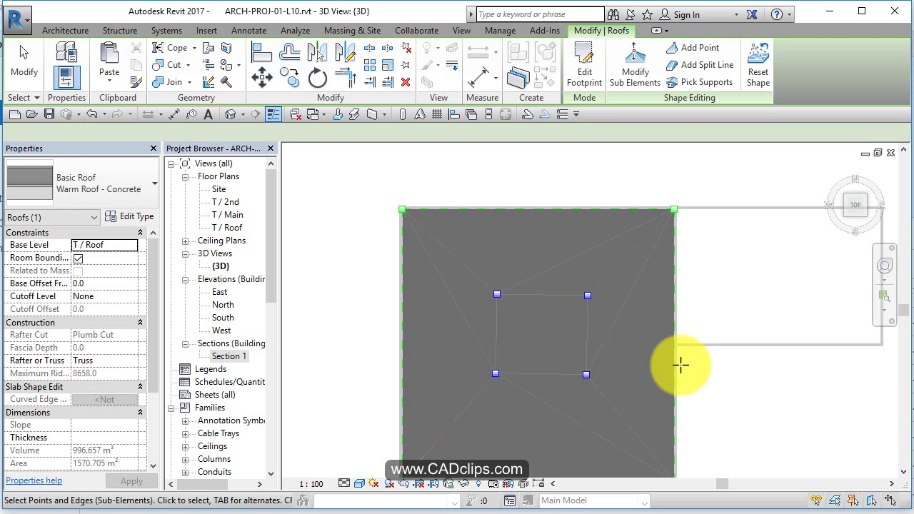
left_click(680, 365)
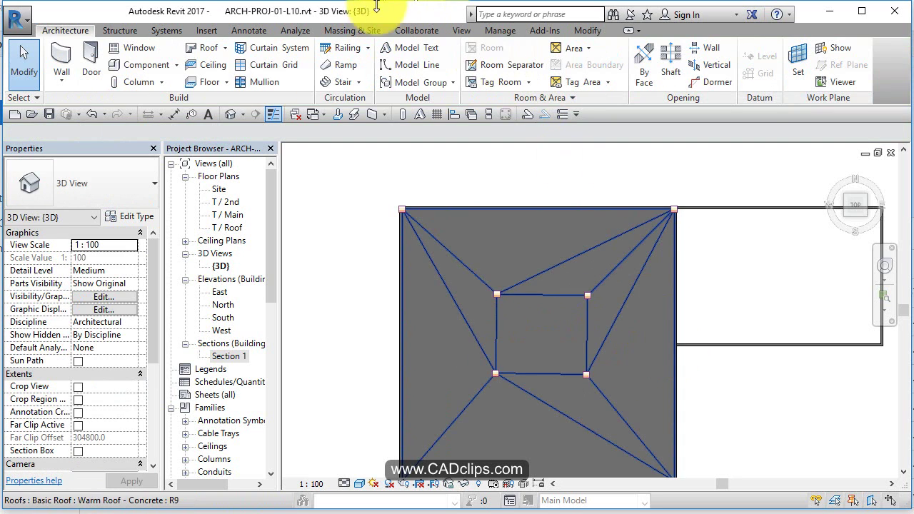
Step: Examine the sloped roof surface and its four lowered interior points from a low angle in the 3D view
middle_click_drag(646, 393, 574, 347, "shift")
scroll(572, 348, "up", 3)
middle_click_drag(592, 388, 659, 405, "shift")
middle_click_drag(637, 372, 643, 331, "shift")
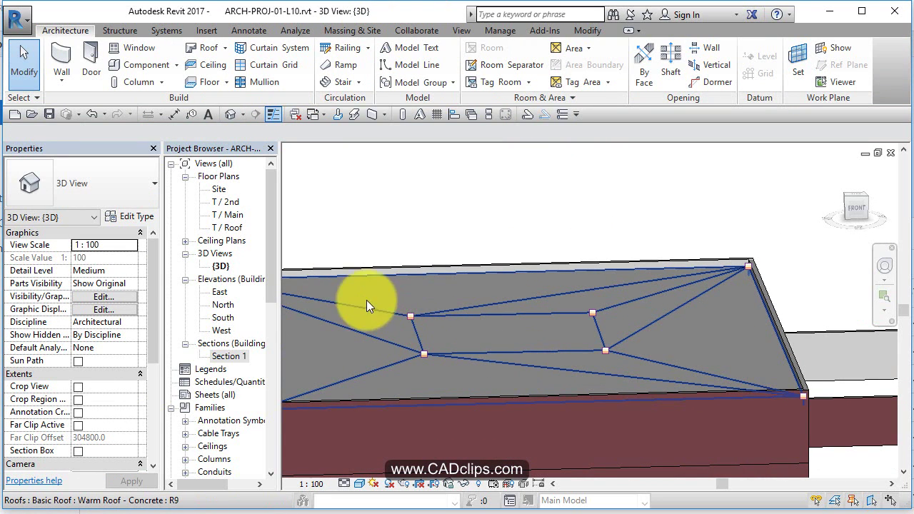
Step: Open Section 1 and examine how the roof's insulation layer tapers above the concrete slab
double_click(238, 355)
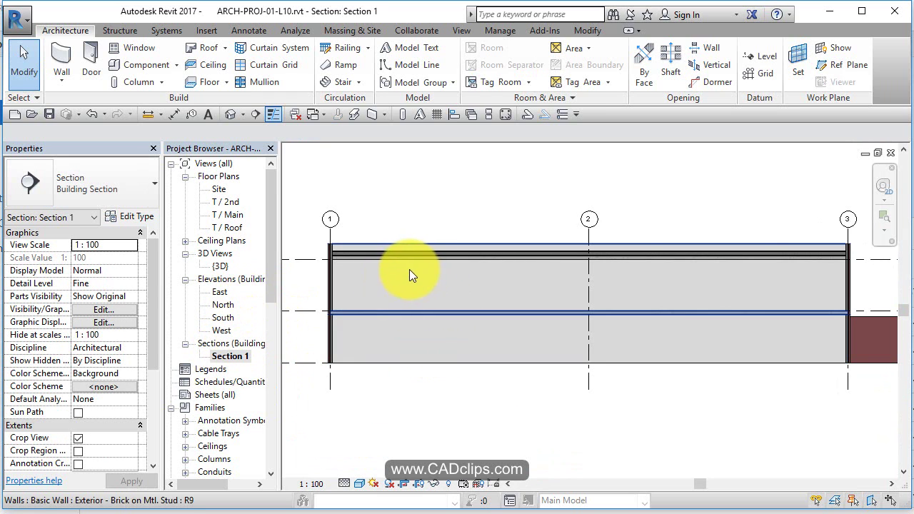
scroll(340, 279, "up", 4)
scroll(618, 228, "up", 2)
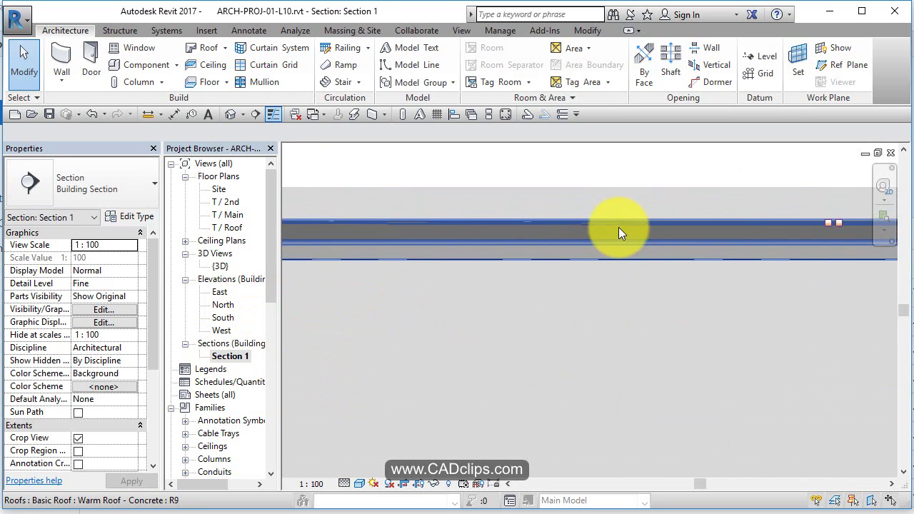
scroll(778, 350, "up", 2)
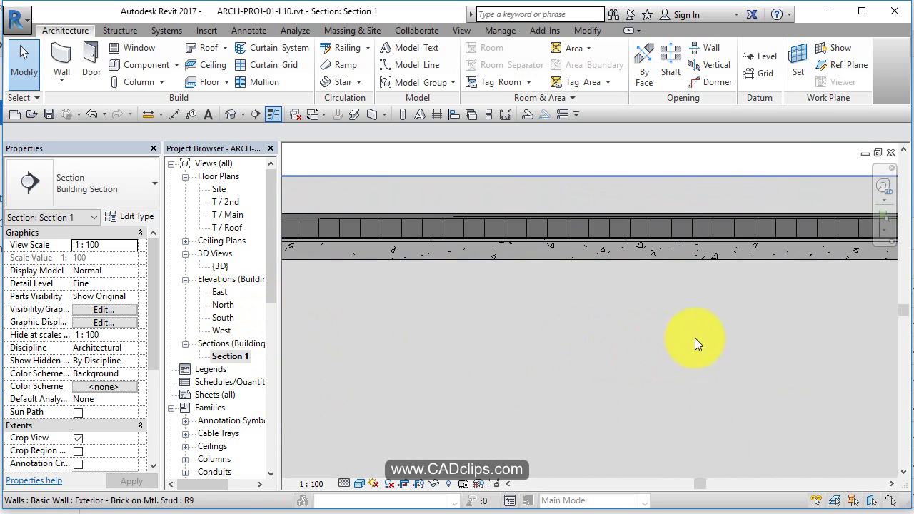
scroll(844, 273, "down", 4)
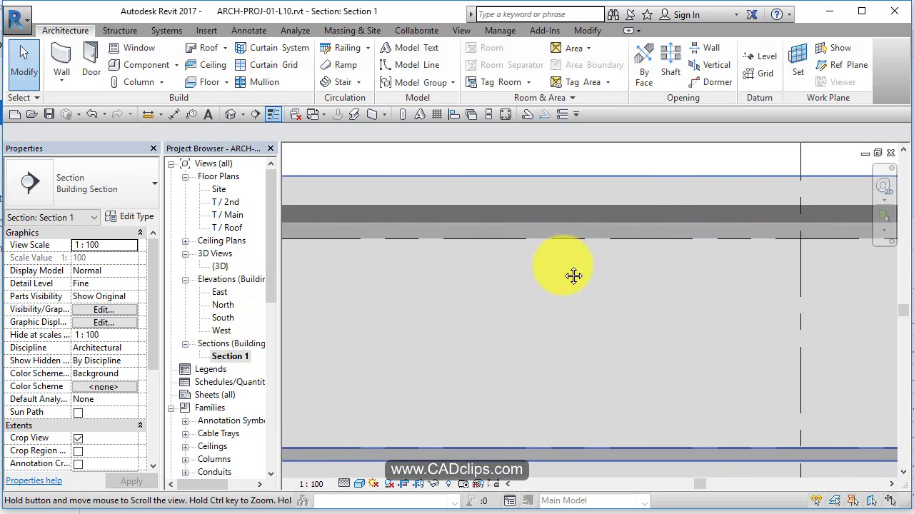
scroll(633, 292, "up", 4)
scroll(747, 279, "up", 2)
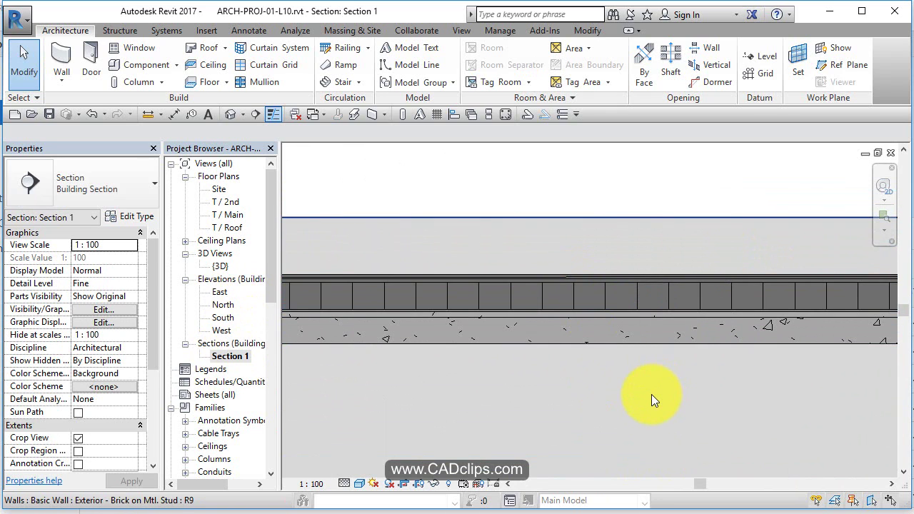
scroll(652, 394, "down", 5)
middle_click_drag(651, 394, 663, 363)
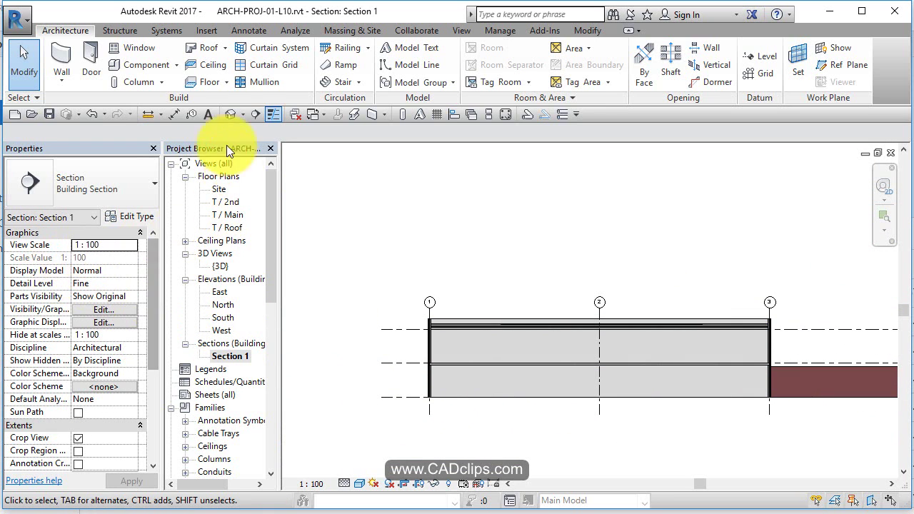
Step: Return to the 3D view and inspect the whole shaped roof within its parapet walls
scroll(561, 307, "down", 3)
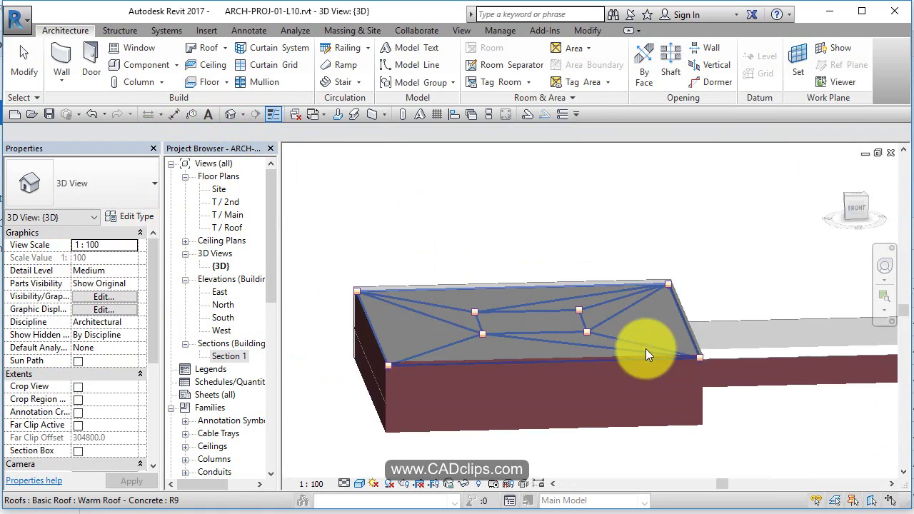
scroll(657, 368, "up", 2)
middle_click_drag(664, 370, 657, 318)
scroll(645, 359, "down", 2)
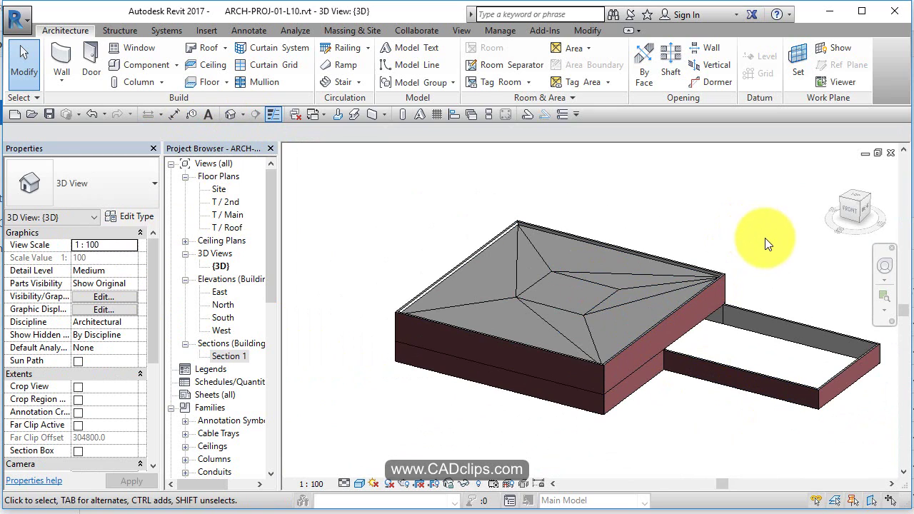
Step: Save the project under the new file name ARCH-PROJ-01-L11.rvt in the REVIT Files folder
left_click(16, 20)
mouse_move(66, 181)
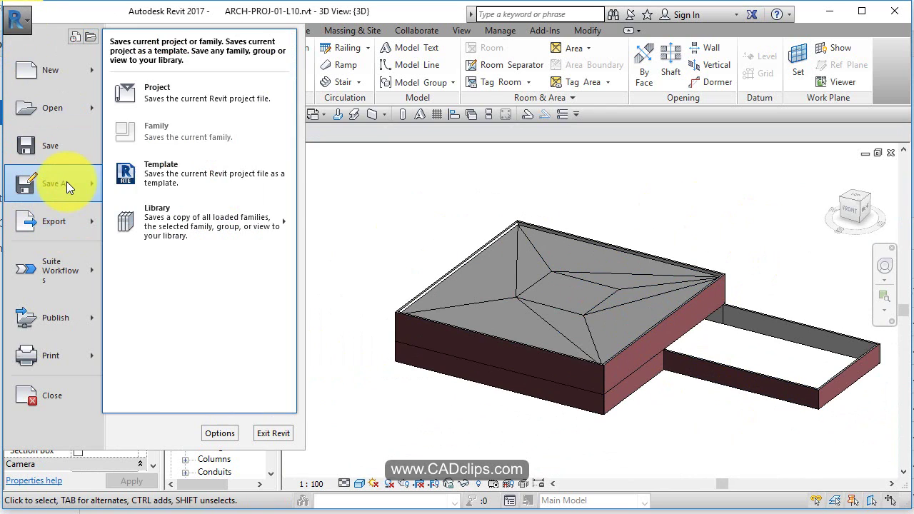
left_click(147, 101)
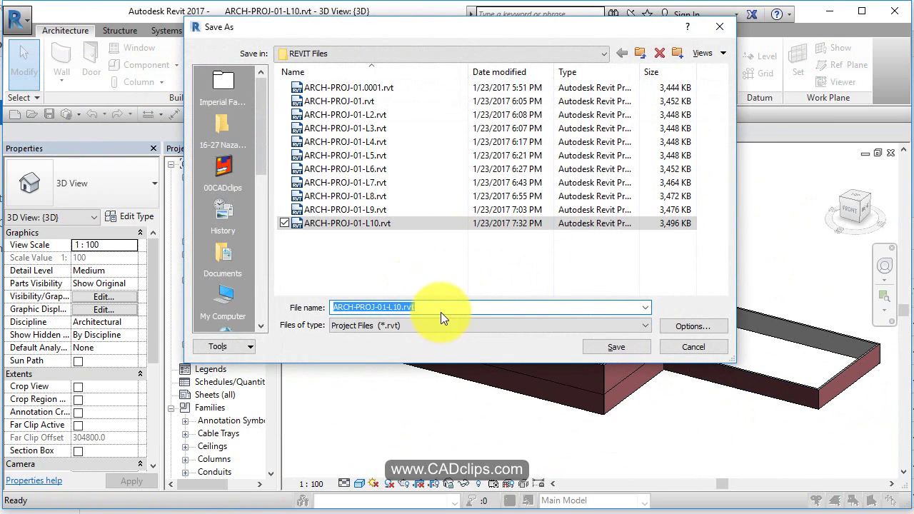
left_click(440, 312)
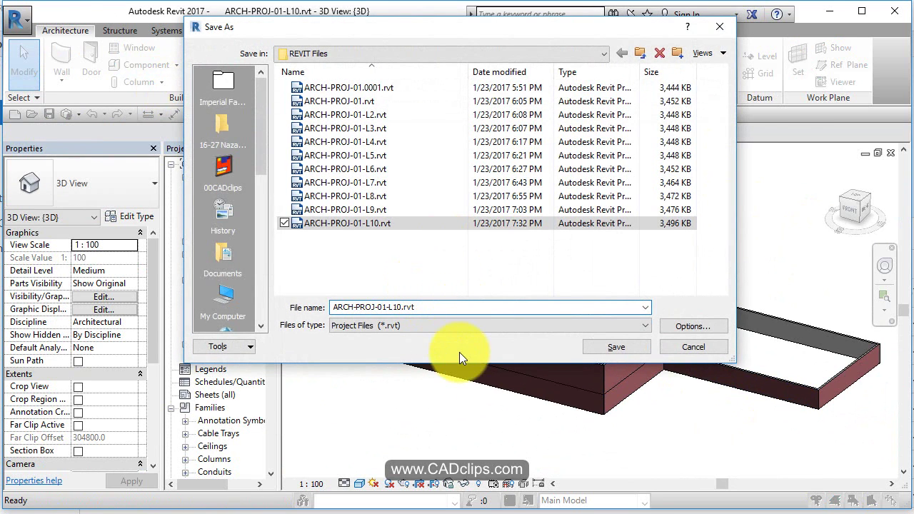
key("BackSpace")
type("1")
left_click(619, 345)
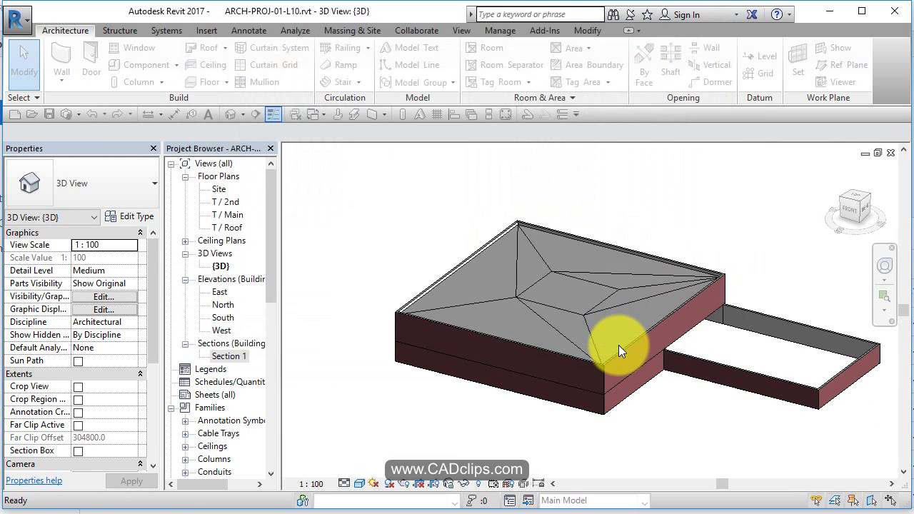